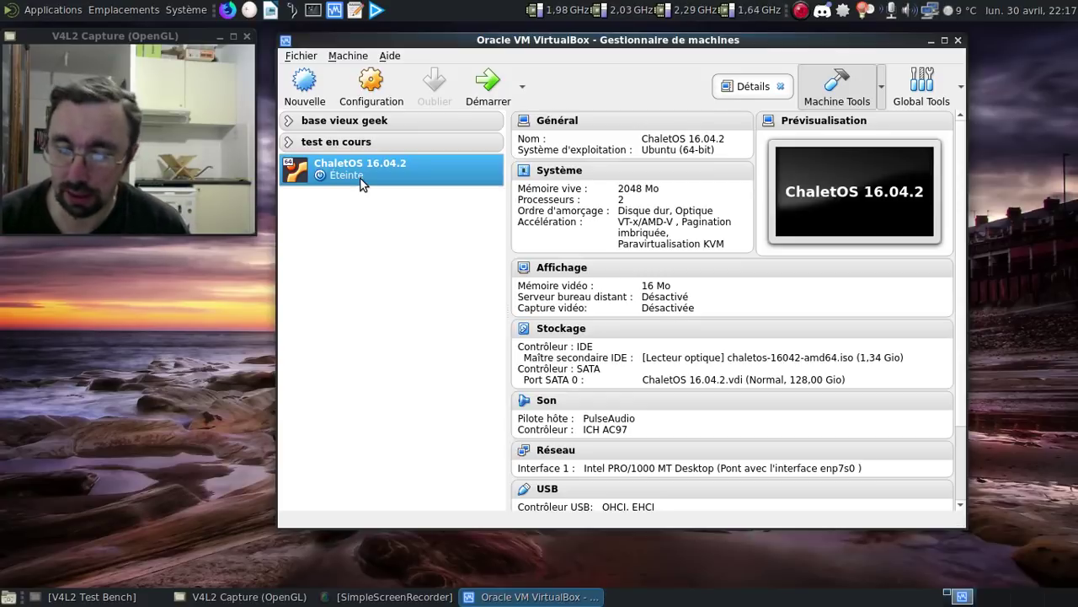
# - Boot the ChaletOS 16.04.2 virtual machine into its live session and dismiss the incomplete language support notice
pyautogui.click(484, 85)
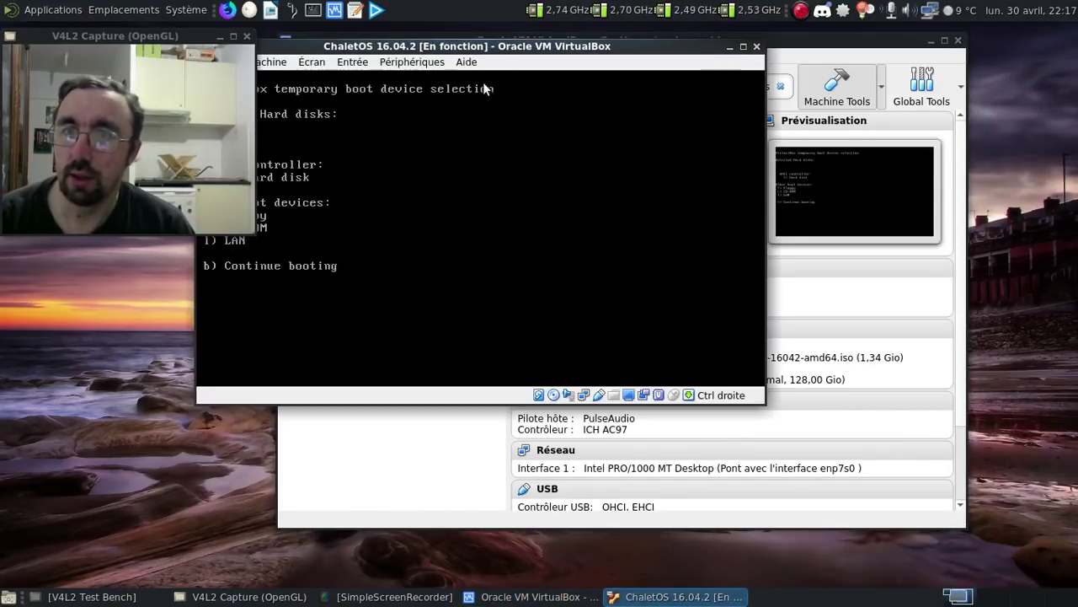
pyautogui.press('Return')
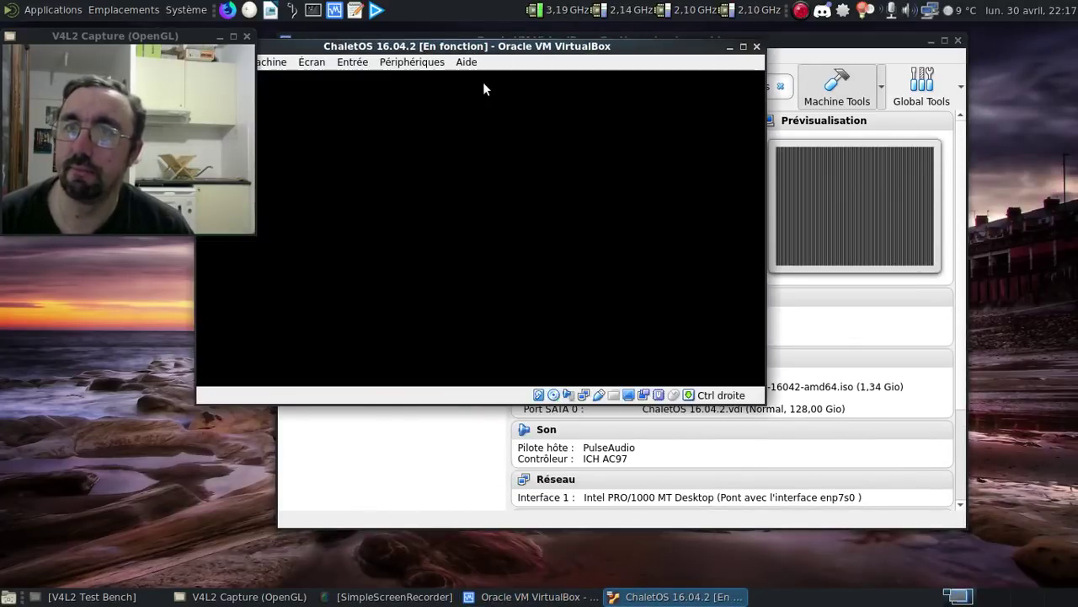
pyautogui.moveTo(474, 46); pyautogui.dragTo(581, 80)
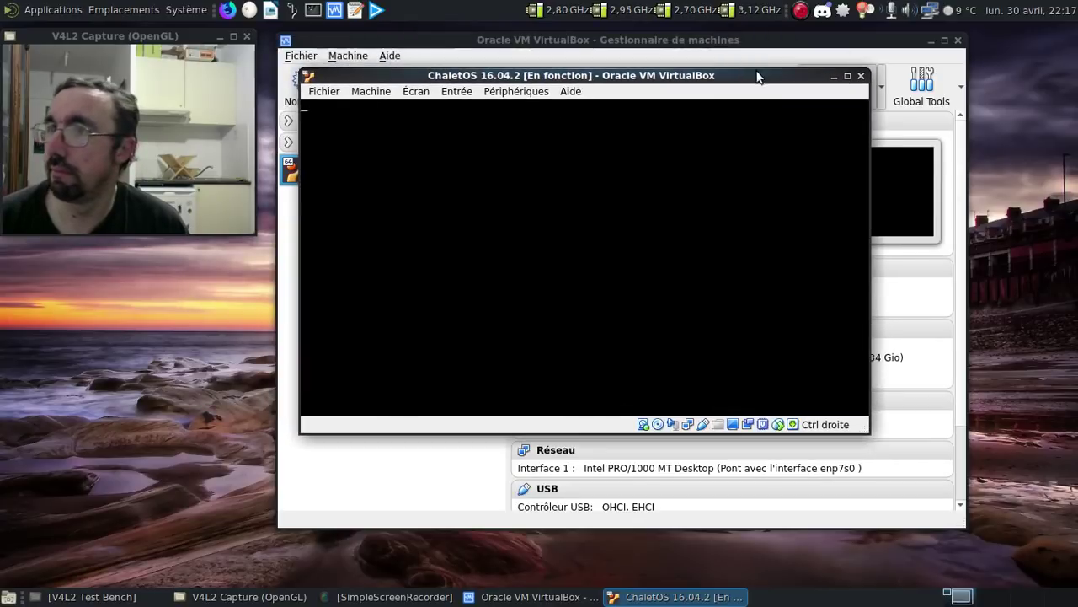
pyautogui.click(931, 39)
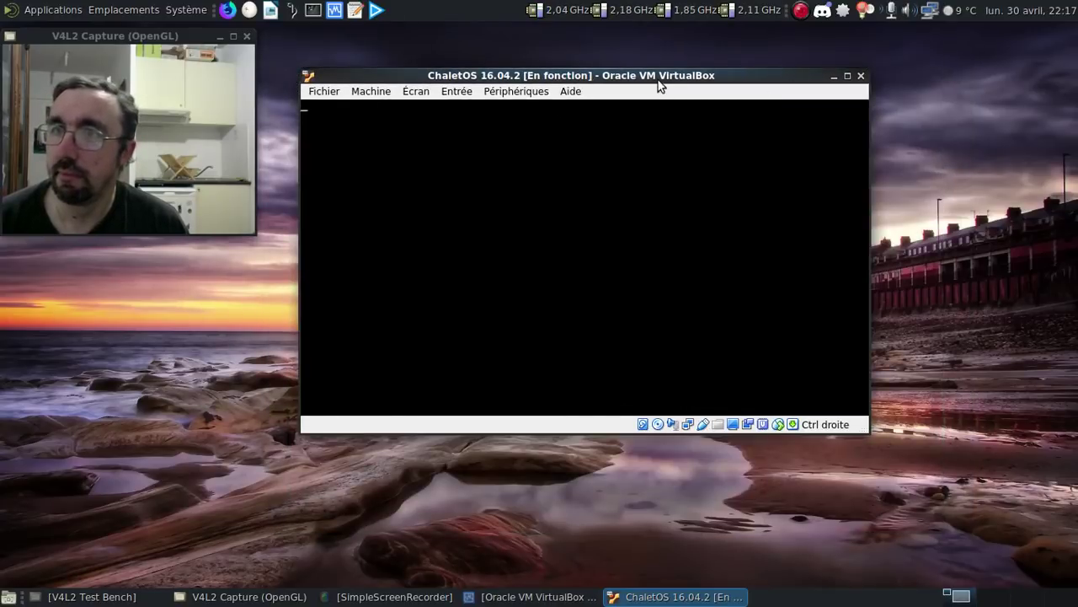
pyautogui.moveTo(656, 79); pyautogui.dragTo(619, 45)
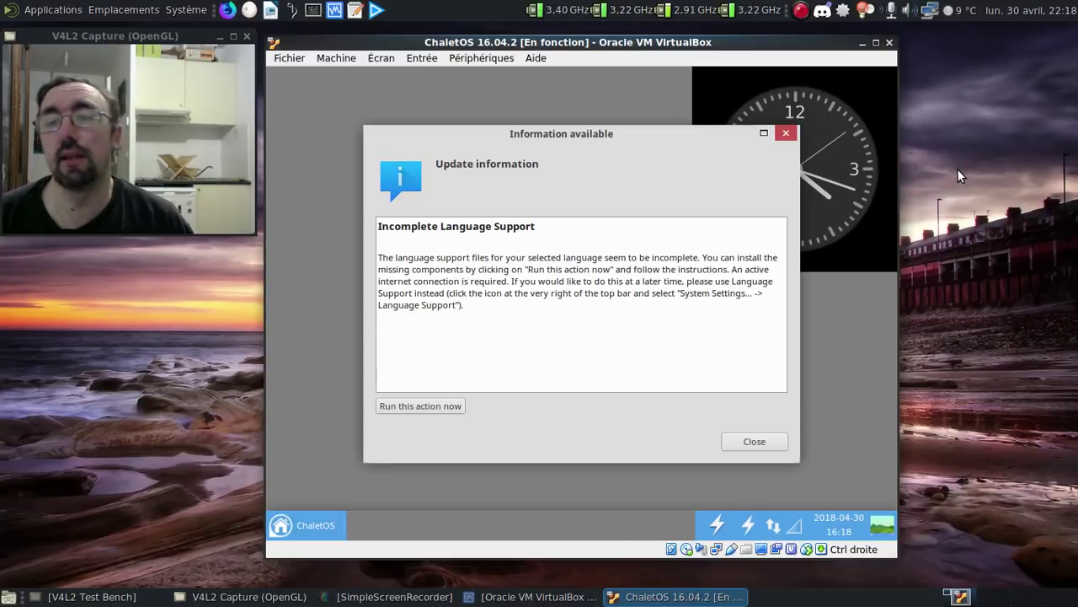
pyautogui.click(782, 445)
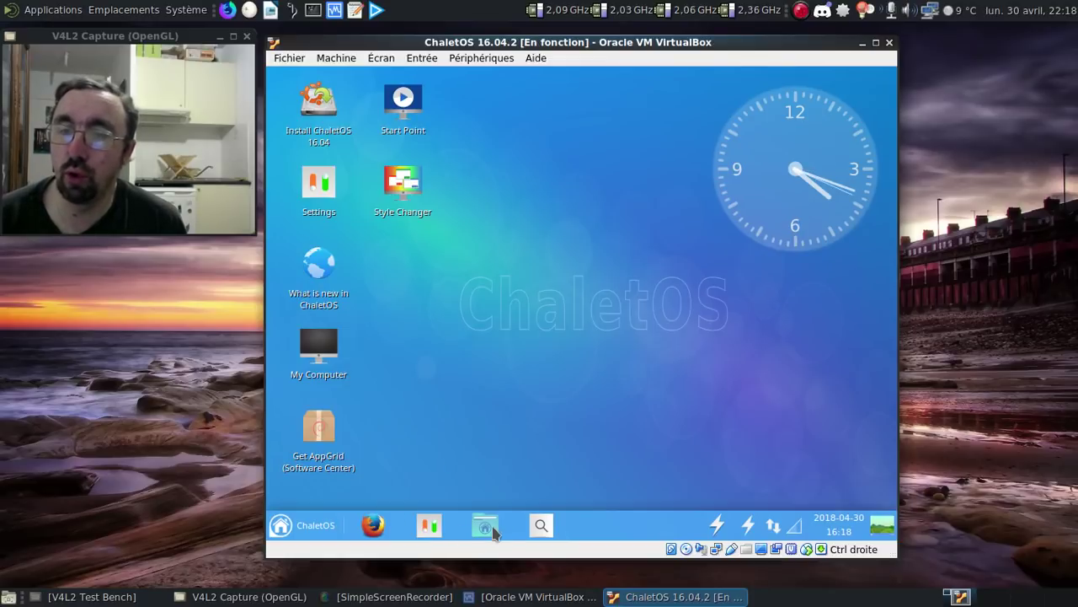
# - Examine the live session's application menu, going through categories such as Games, Internet, Multimedia, Office, Settings and System
pyautogui.click(320, 522)
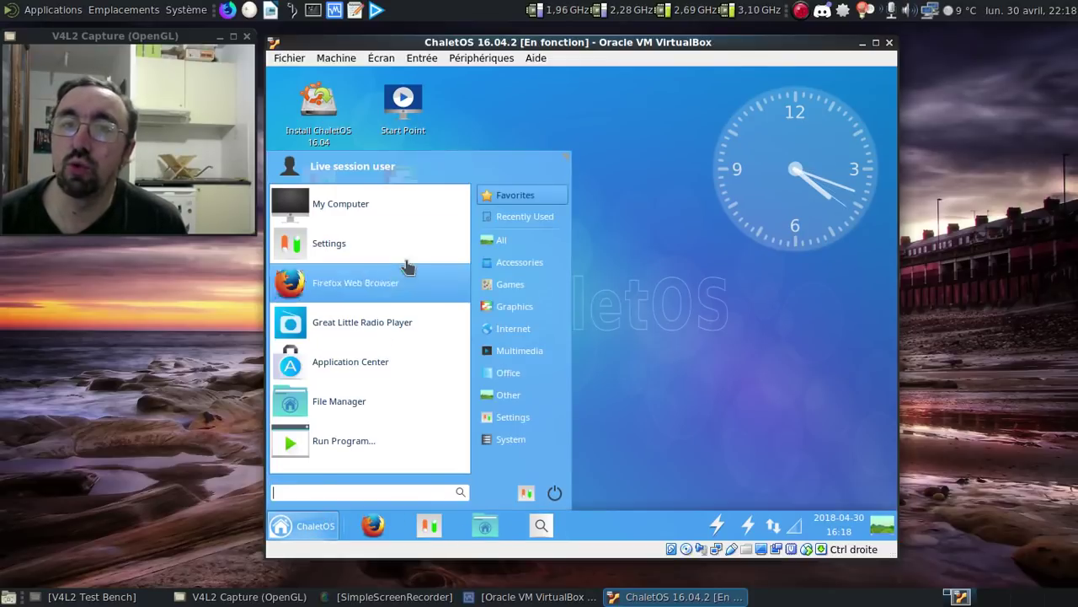
pyautogui.click(503, 373)
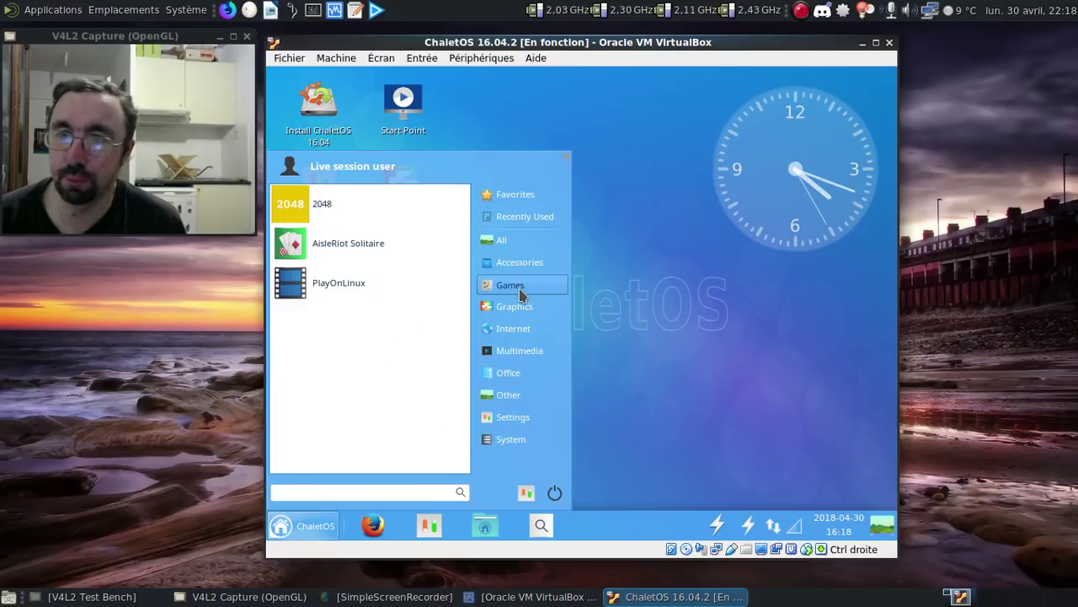
pyautogui.moveTo(517, 317)
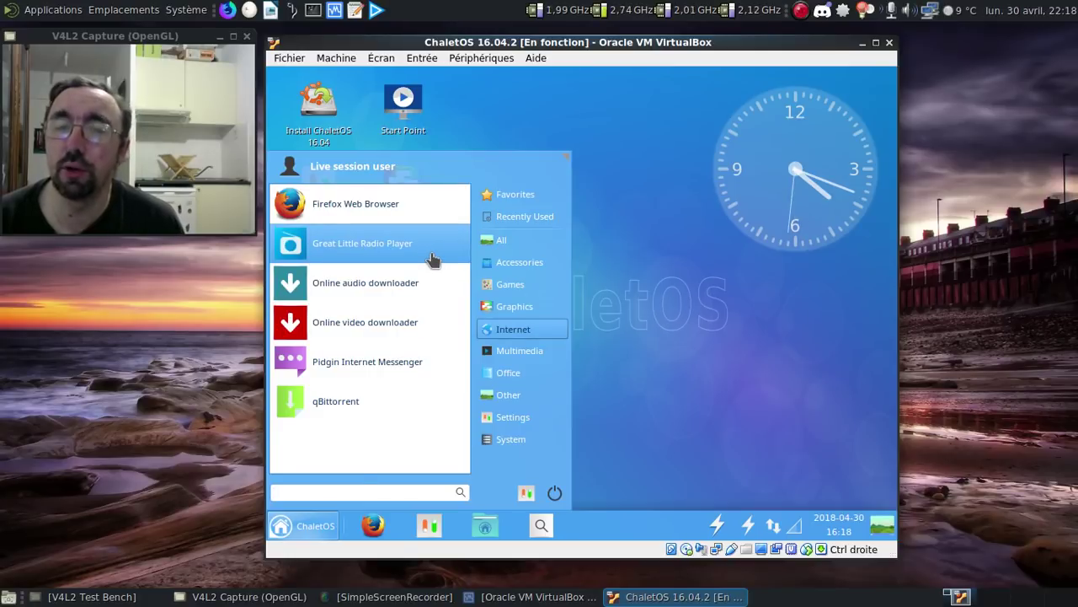
pyautogui.moveTo(512, 350)
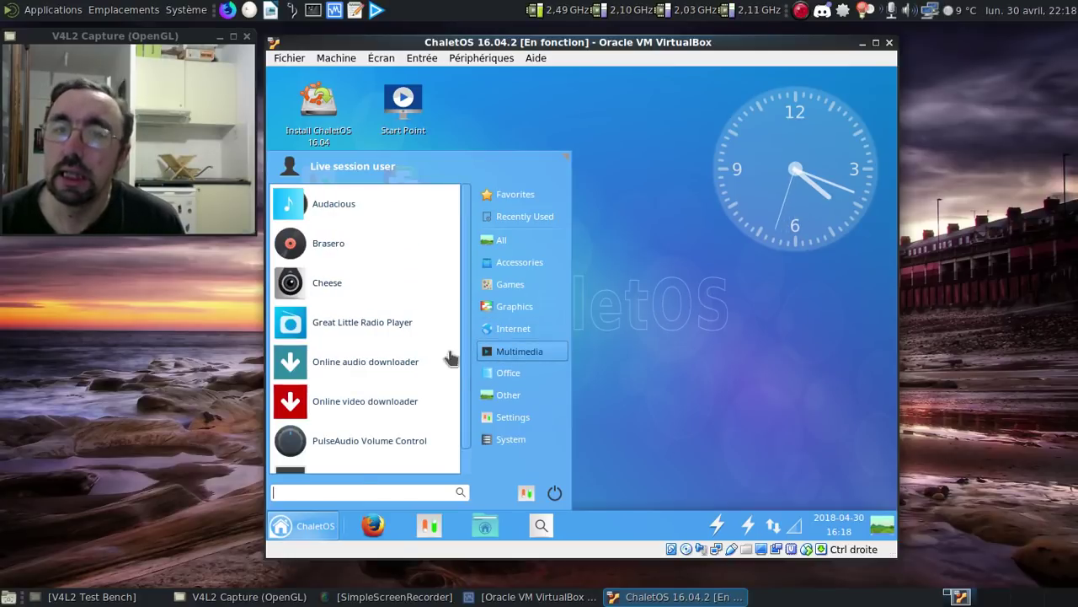
pyautogui.scroll(-1, 450, 357)
pyautogui.moveTo(532, 369)
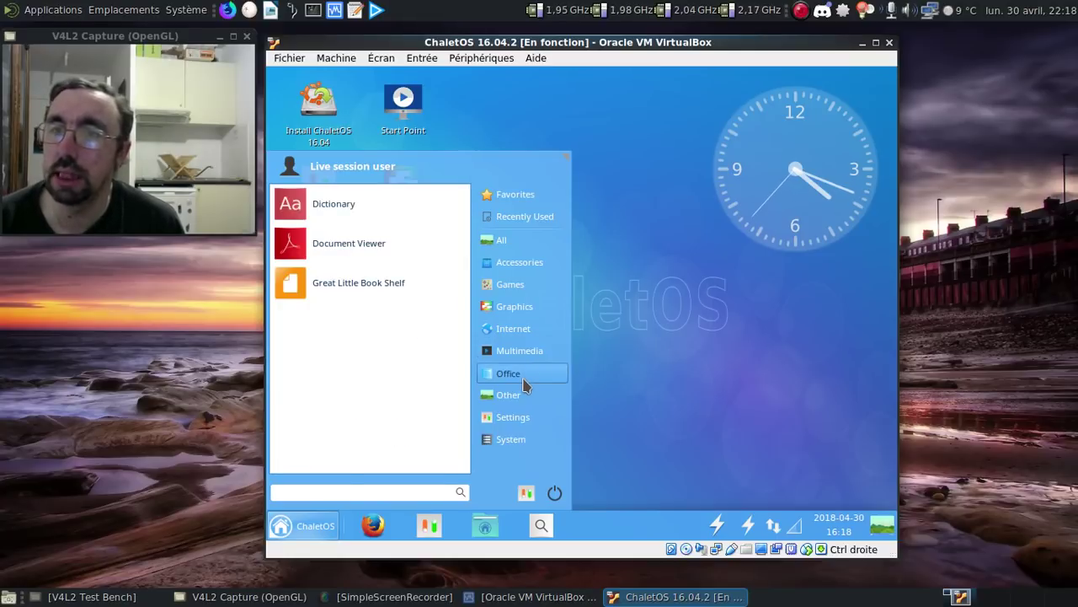
pyautogui.moveTo(520, 403)
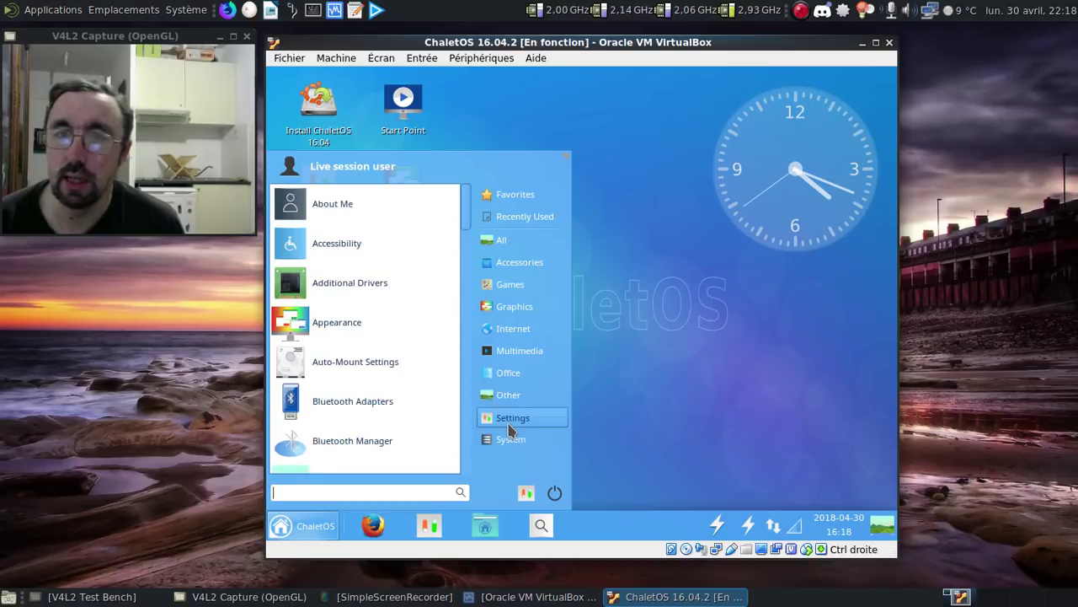
pyautogui.moveTo(510, 446)
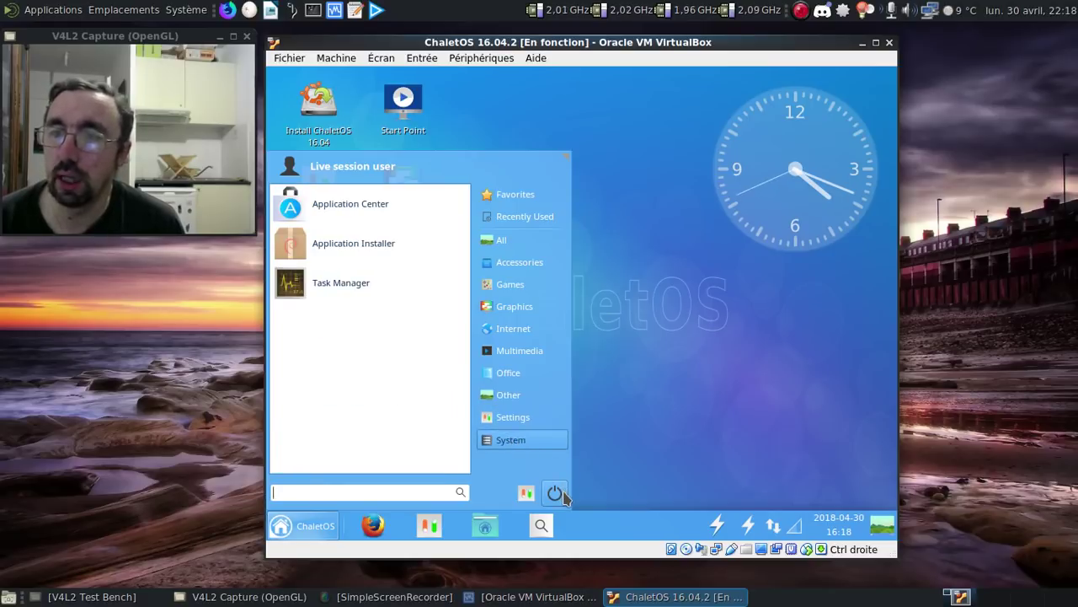
# - Restart the live session and continue past the request to remove the installation medium
pyautogui.click(554, 493)
pyautogui.click(581, 248)
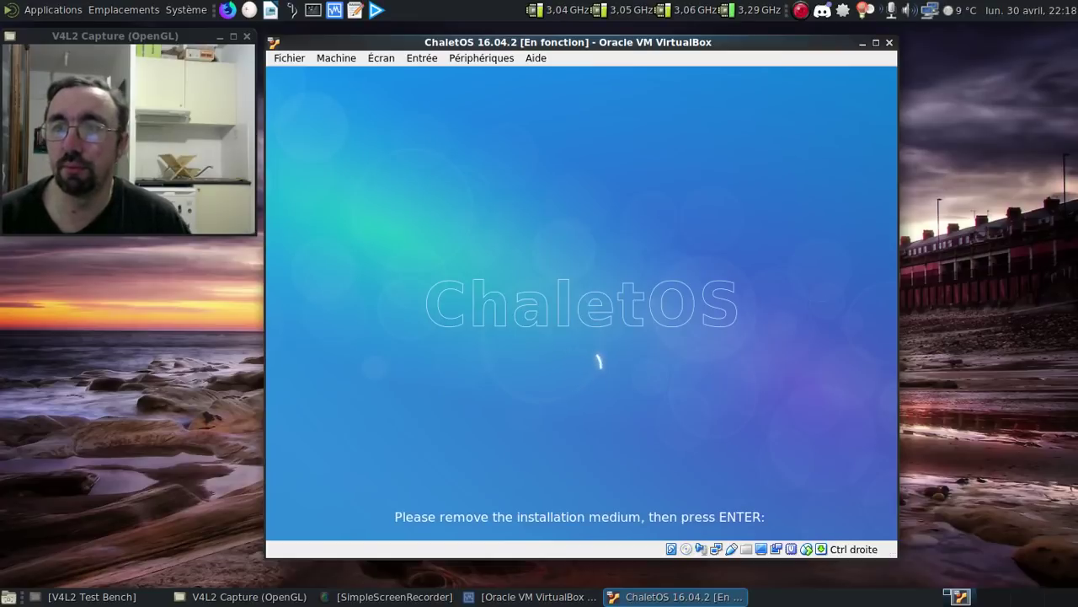
pyautogui.press('Return')
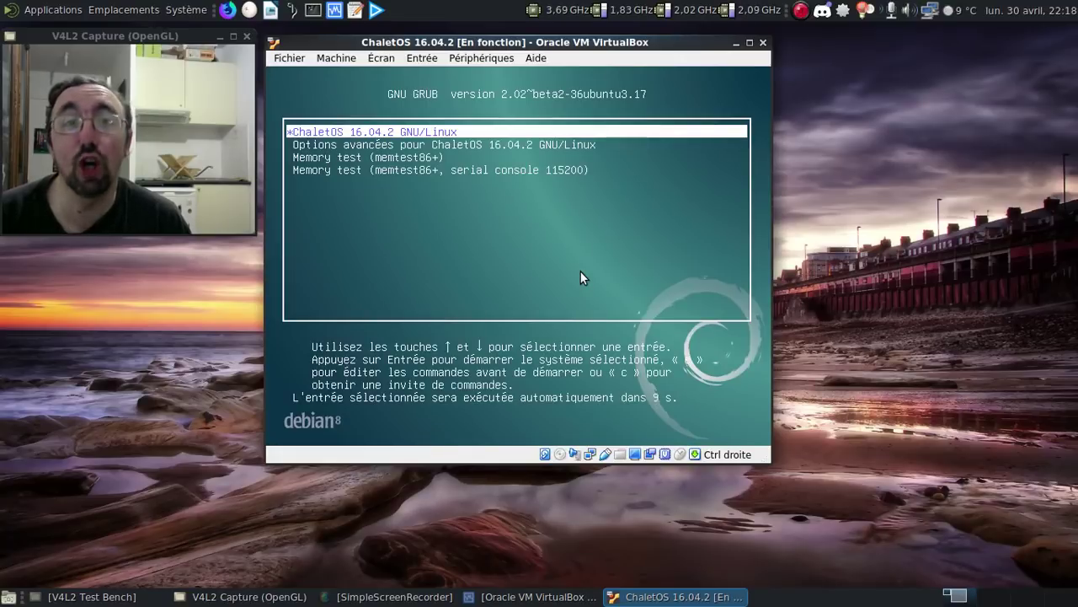
# - Boot the ChaletOS 16.04.2 GNU/Linux entry of the installed system and log in with the account password
pyautogui.press('Down')
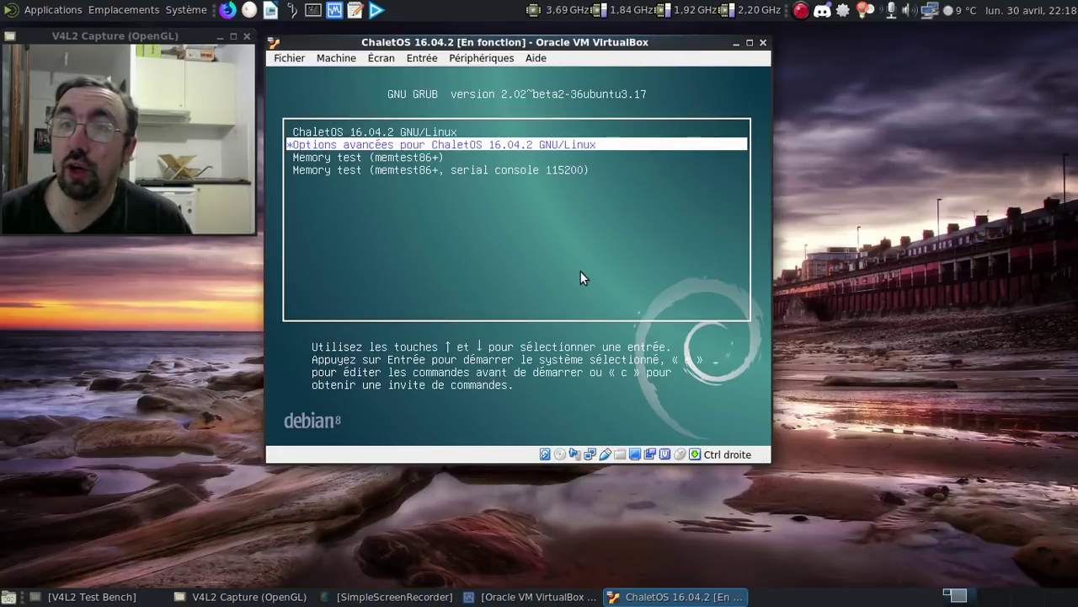
pyautogui.press('Up')
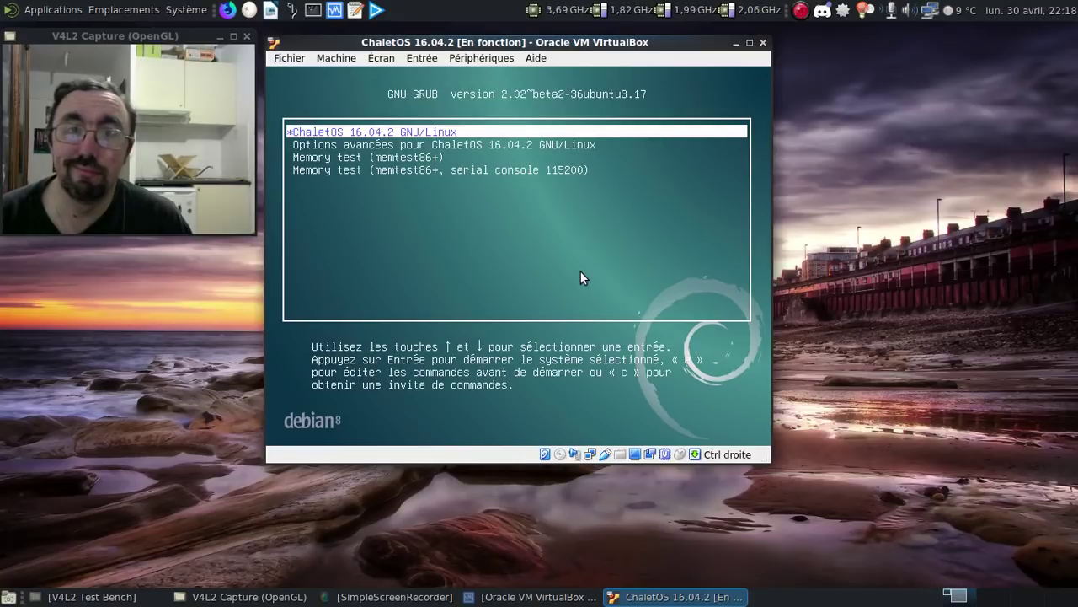
pyautogui.press('Return')
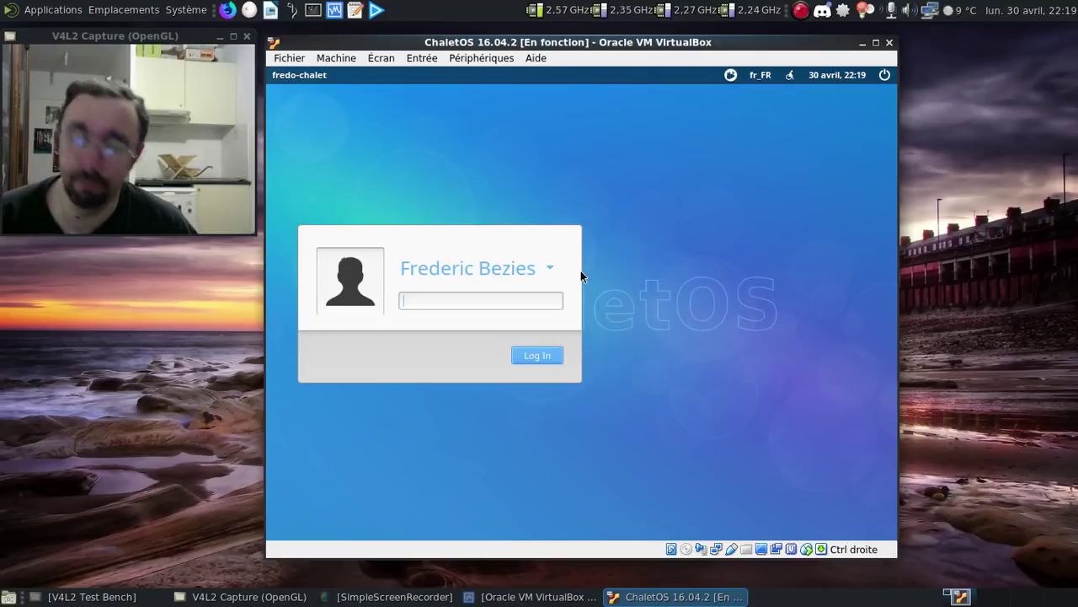
pyautogui.write('********')
pyautogui.press('Return')
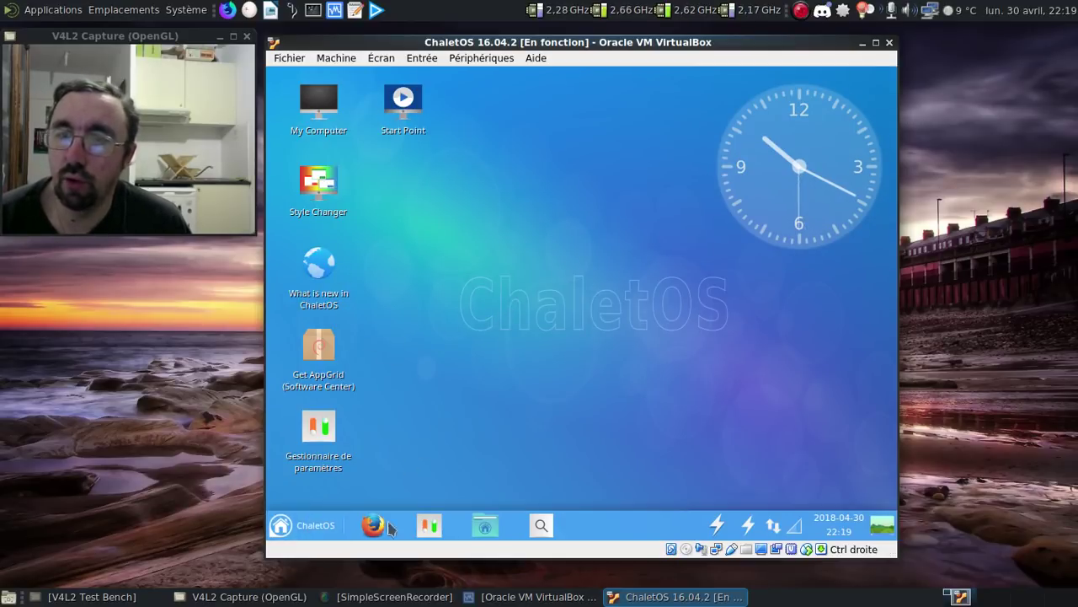
# - Delete the duplicate English-named folders Downloads, Music, Pictures and Videos from the home folder in the file manager
pyautogui.click(484, 525)
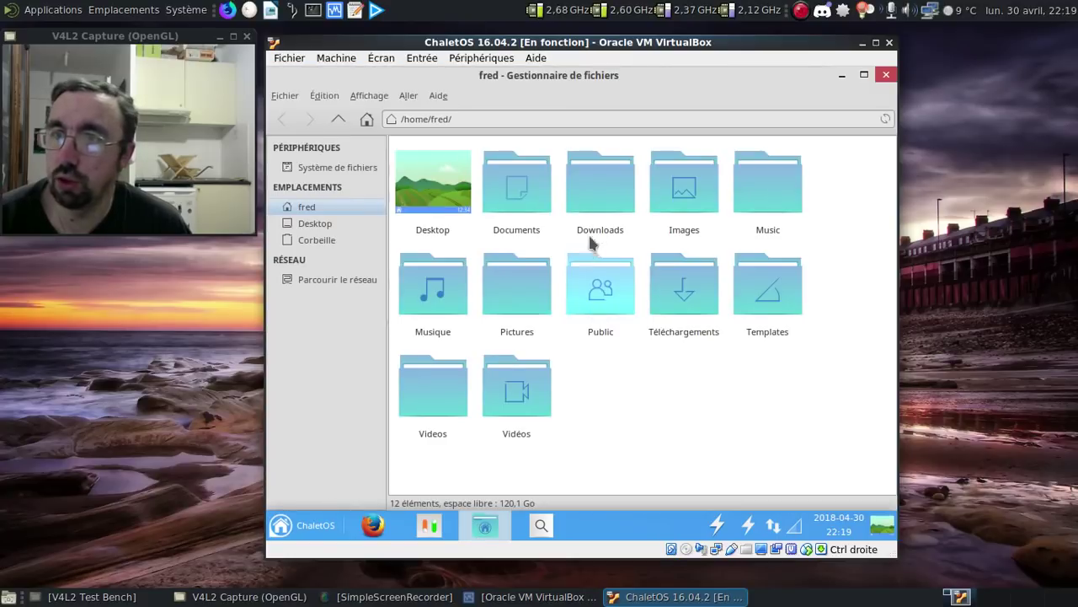
pyautogui.click(593, 223)
pyautogui.keyDown('ctrl'); pyautogui.click(758, 190); pyautogui.keyUp('ctrl')
pyautogui.keyDown('ctrl'); pyautogui.click(530, 289); pyautogui.keyUp('ctrl')
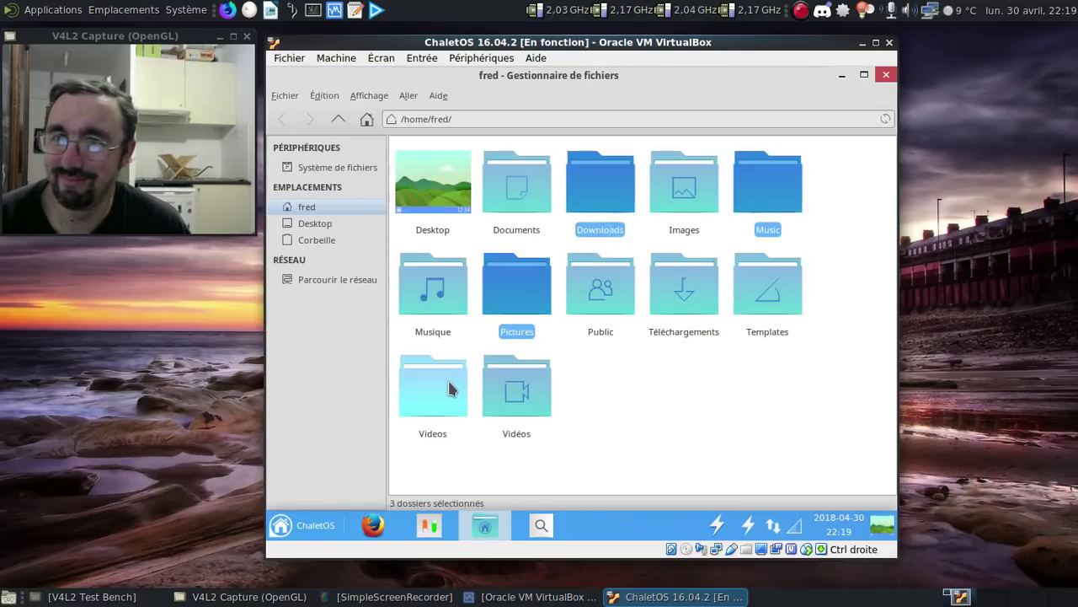
pyautogui.keyDown('ctrl'); pyautogui.click(449, 388); pyautogui.keyUp('ctrl')
pyautogui.press('Delete')
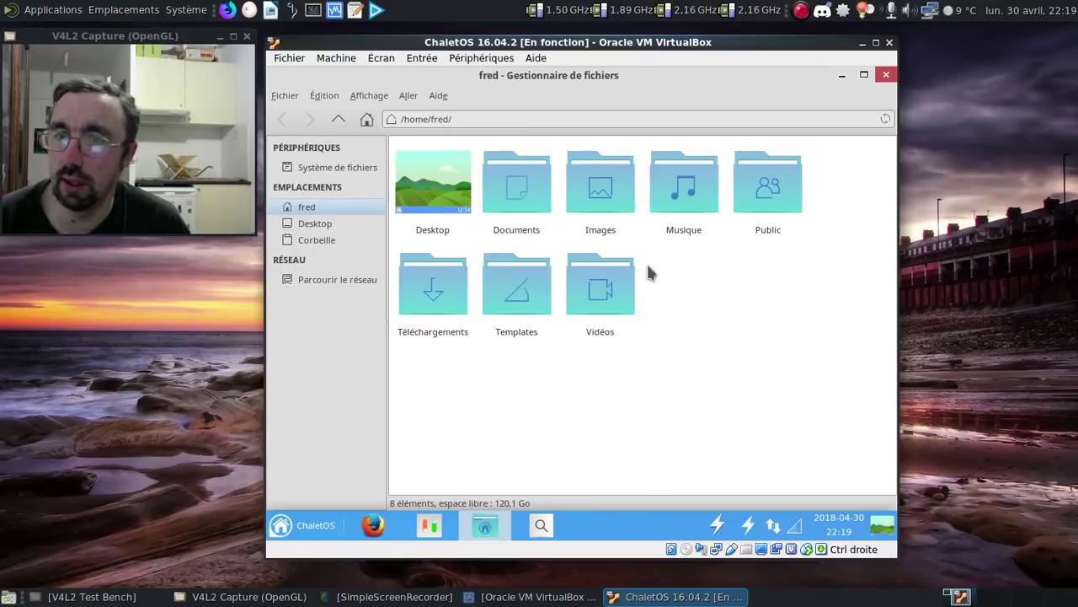
# - Reset the file manager's icon view to normal size (Taille normale)
pyautogui.click(334, 98)
pyautogui.moveTo(362, 96)
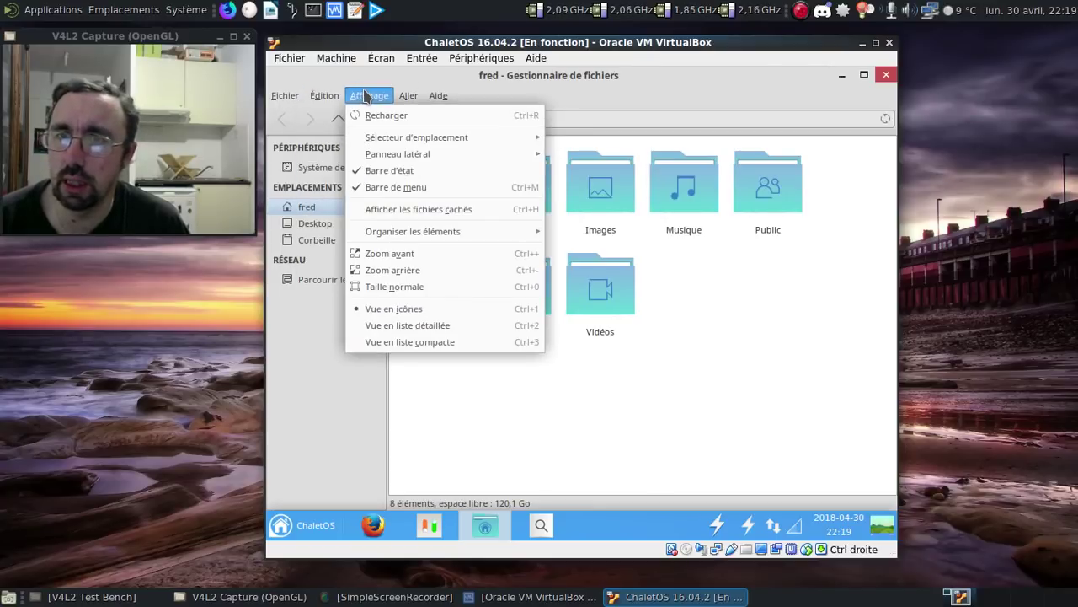
pyautogui.click(431, 287)
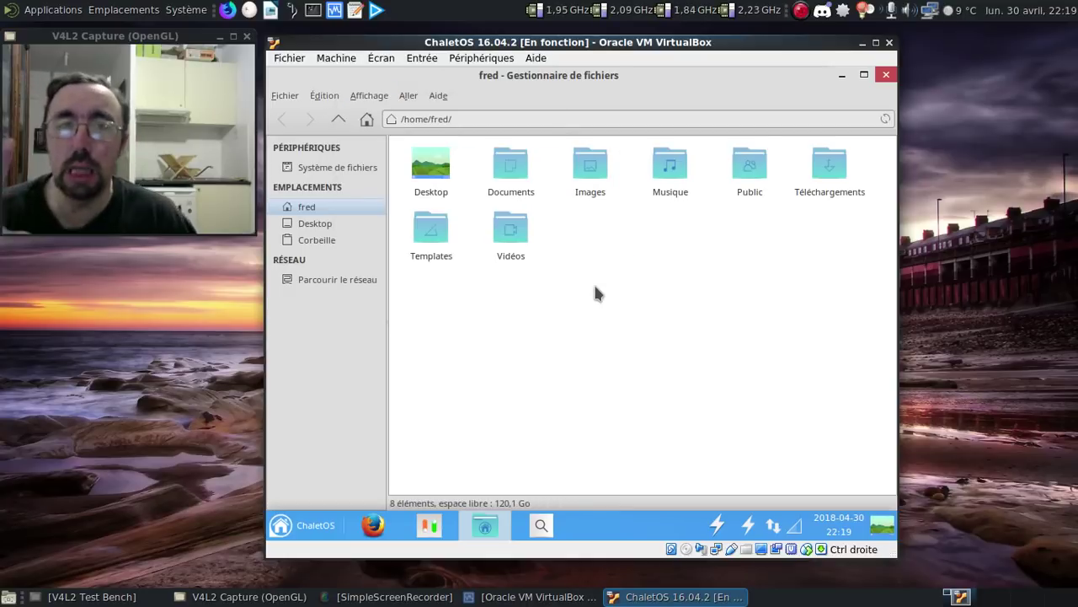
# - Browse the network locations and check the file manager's version information, closing both windows when done
pyautogui.click(368, 281)
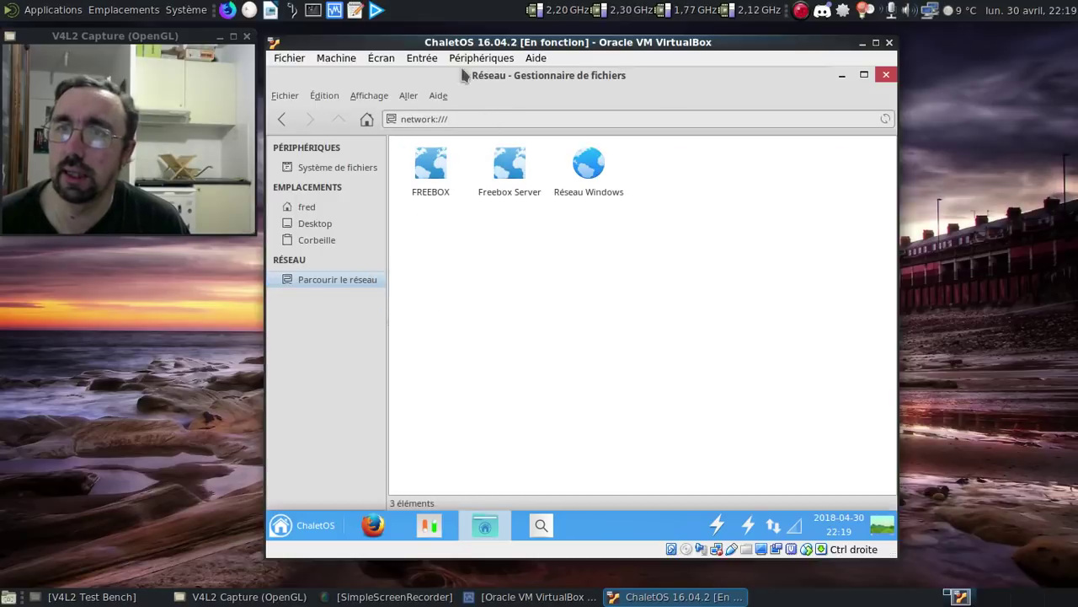
pyautogui.click(438, 95)
pyautogui.click(460, 131)
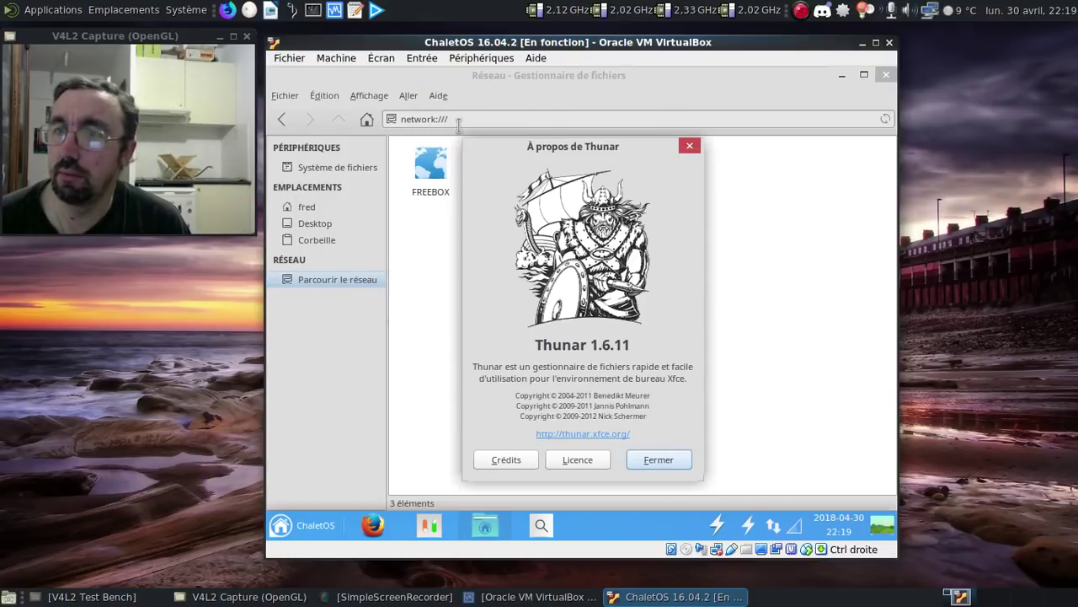
pyautogui.click(662, 459)
pyautogui.click(887, 75)
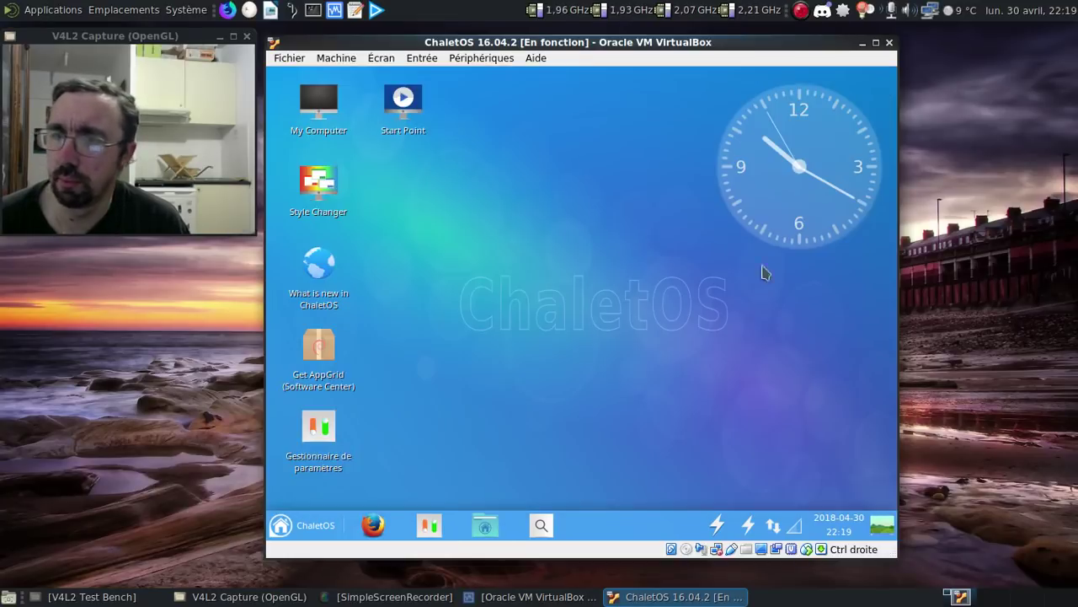
# - View the version information of the taskbar's DockbarX applet and close it
pyautogui.rightClick(595, 525)
pyautogui.click(620, 517)
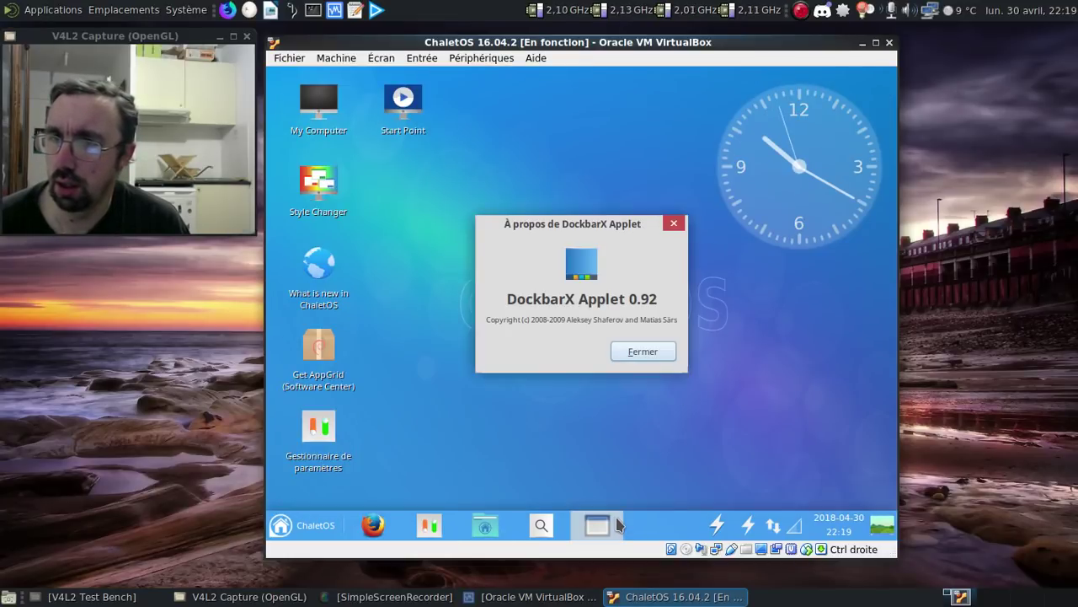
pyautogui.click(644, 352)
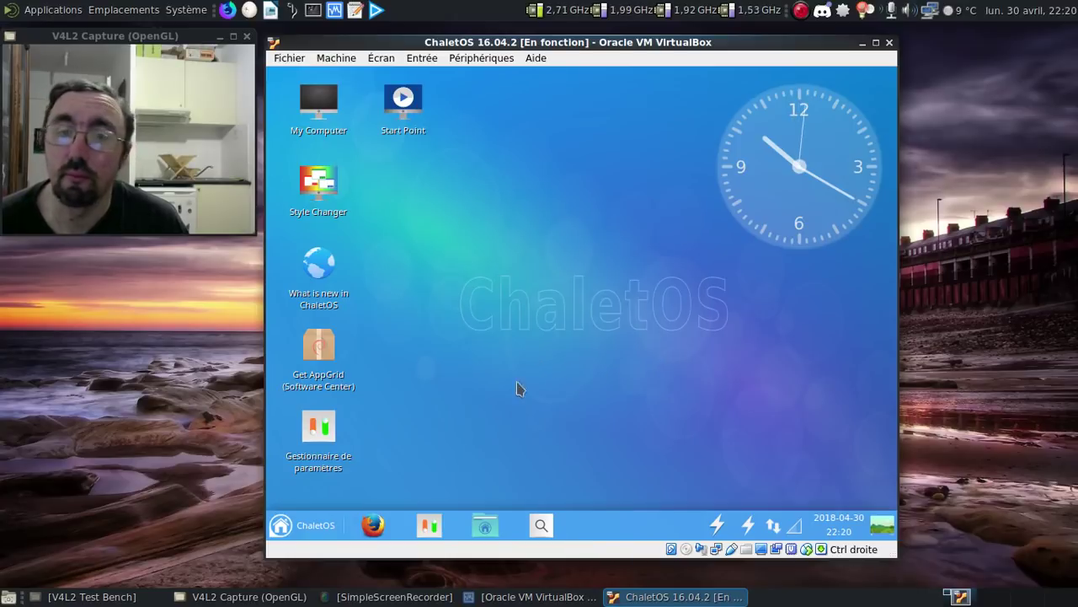
# - Launch Firefox from the application menu's favourites and close its welcome tab
pyautogui.click(319, 526)
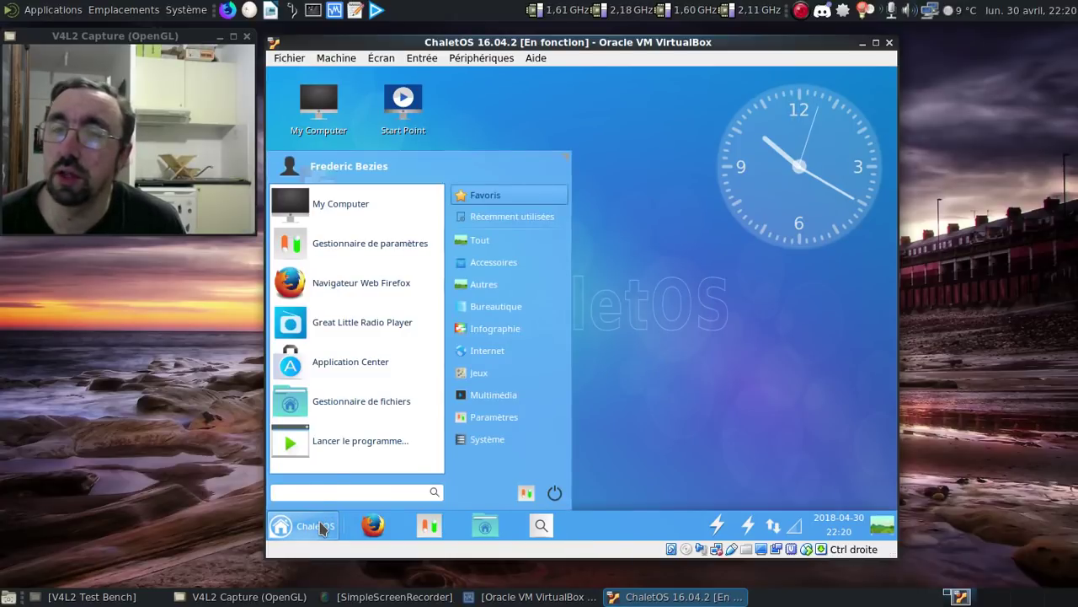
pyautogui.click(373, 305)
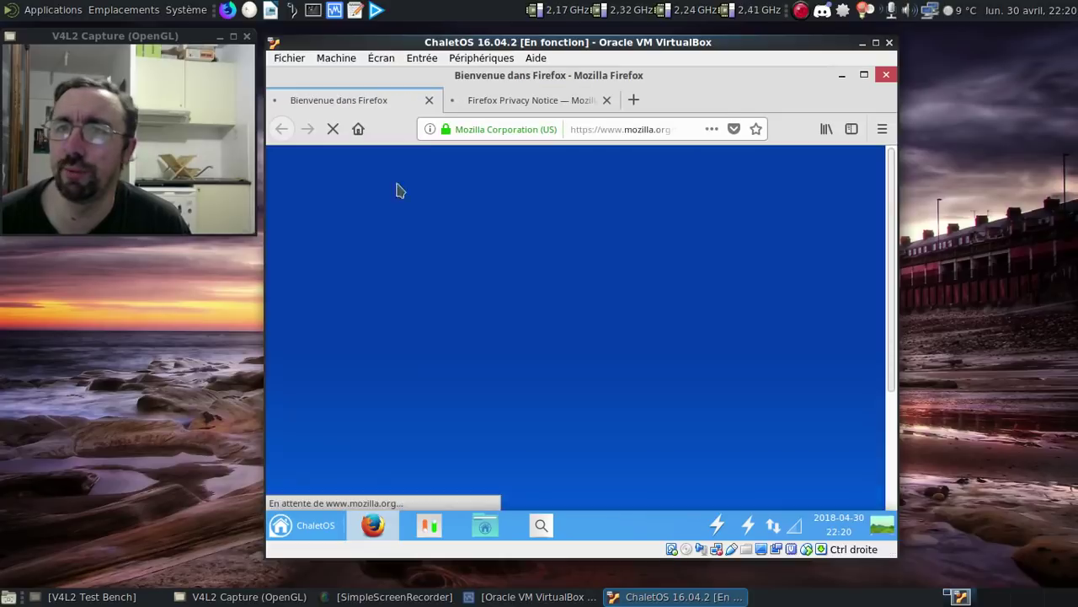
pyautogui.click(429, 99)
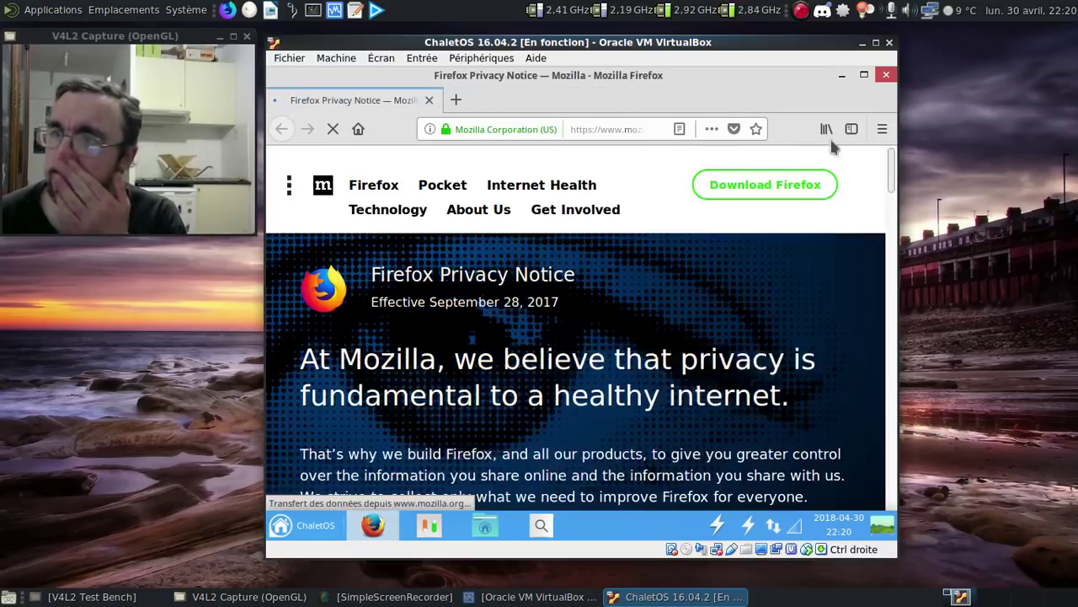
# - Check Firefox's version information in its About window (À propos de Firefox) and close it
pyautogui.click(881, 129)
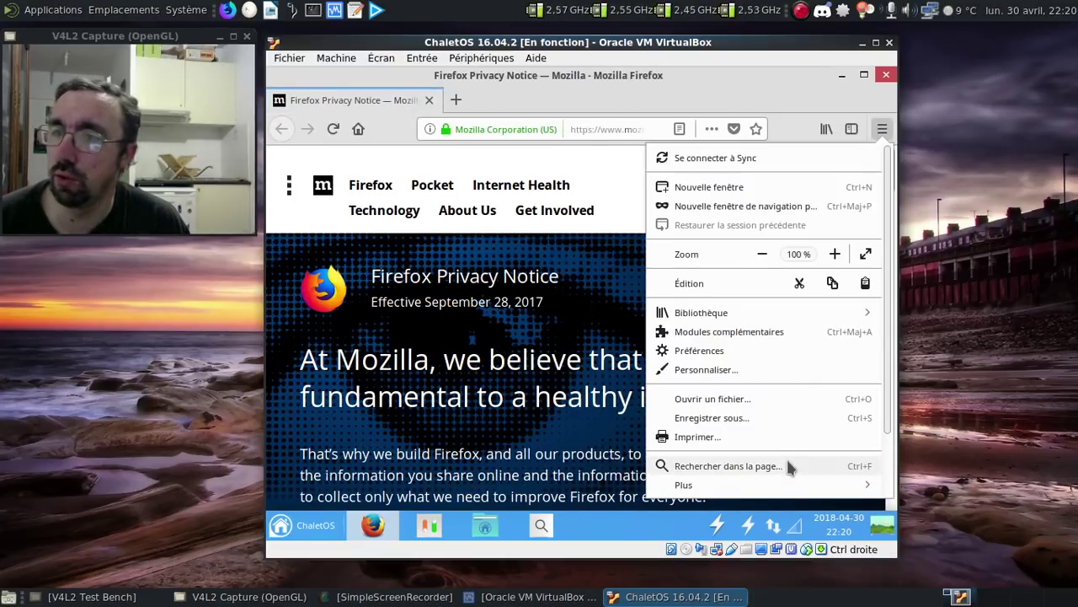
pyautogui.scroll(-3, 786, 456)
pyautogui.click(741, 457)
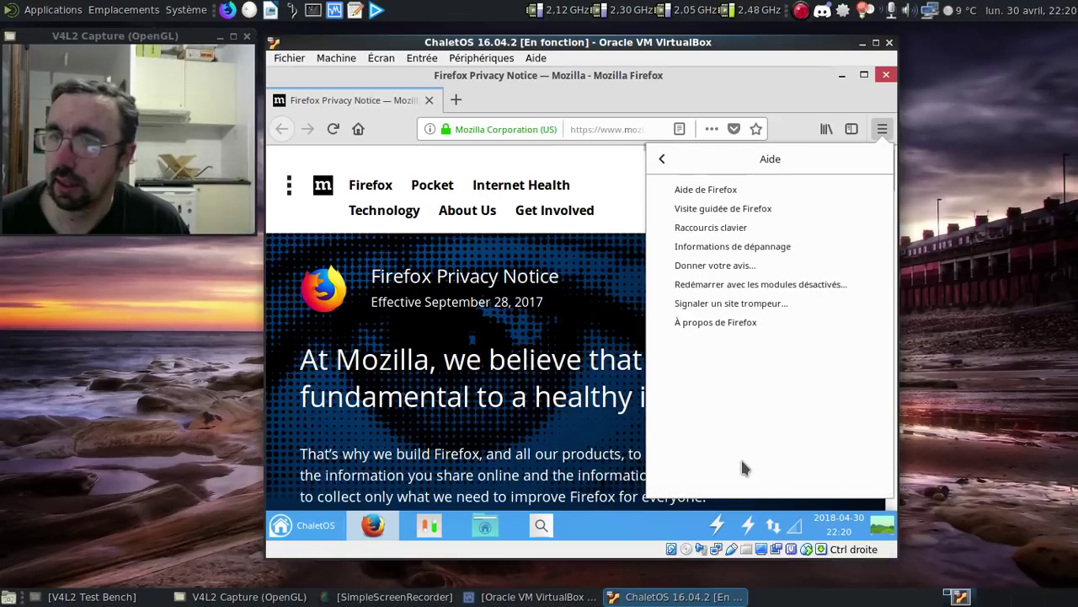
pyautogui.click(720, 323)
pyautogui.click(819, 153)
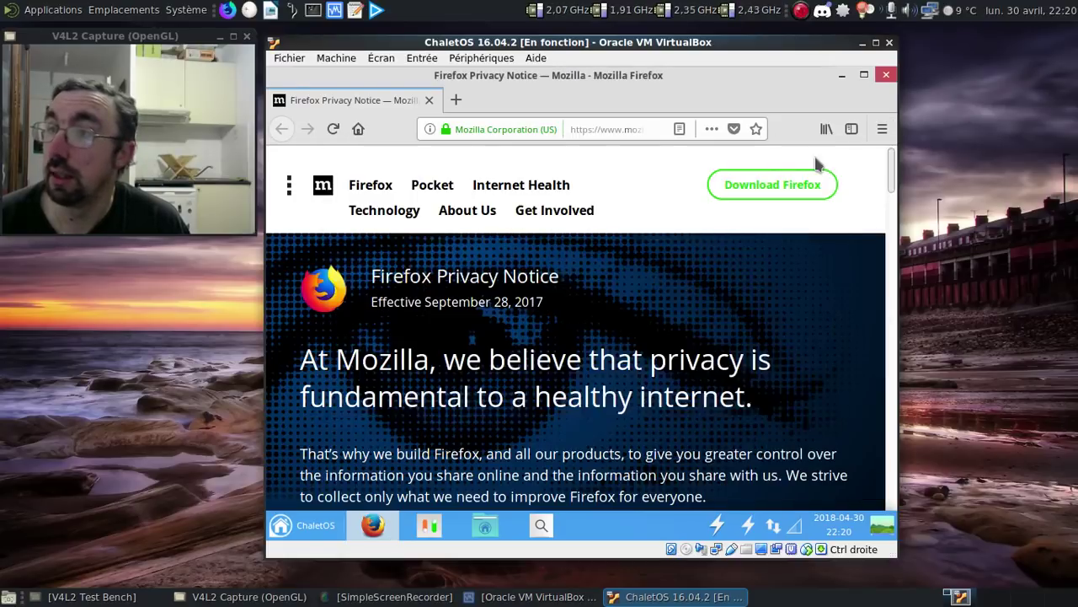
# - Close Firefox, then check the kernel version with uname -a in a terminal and close it
pyautogui.click(885, 75)
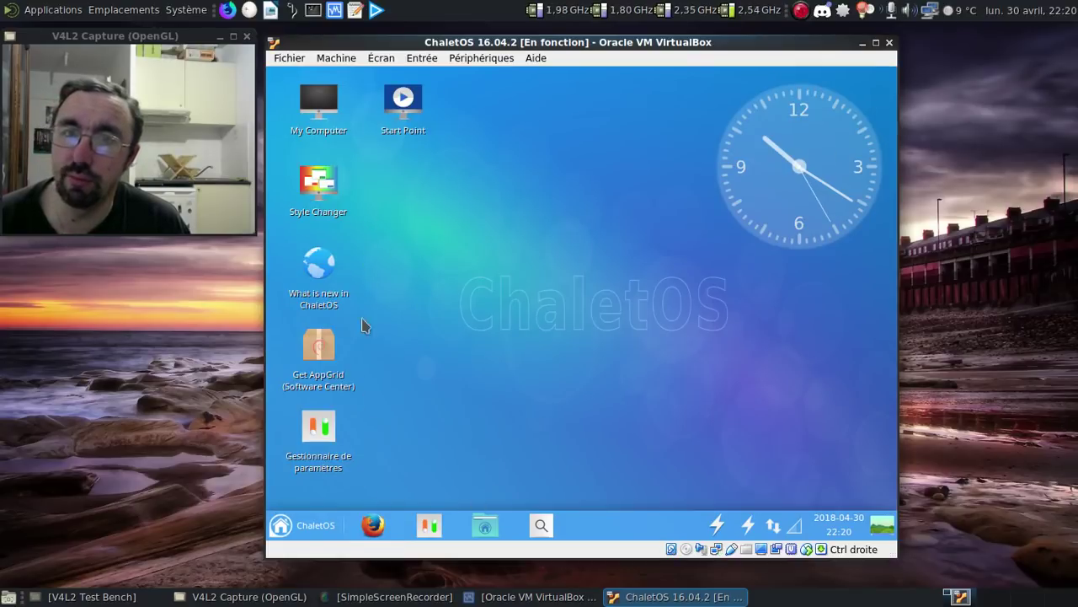
pyautogui.click(312, 526)
pyautogui.write('term')
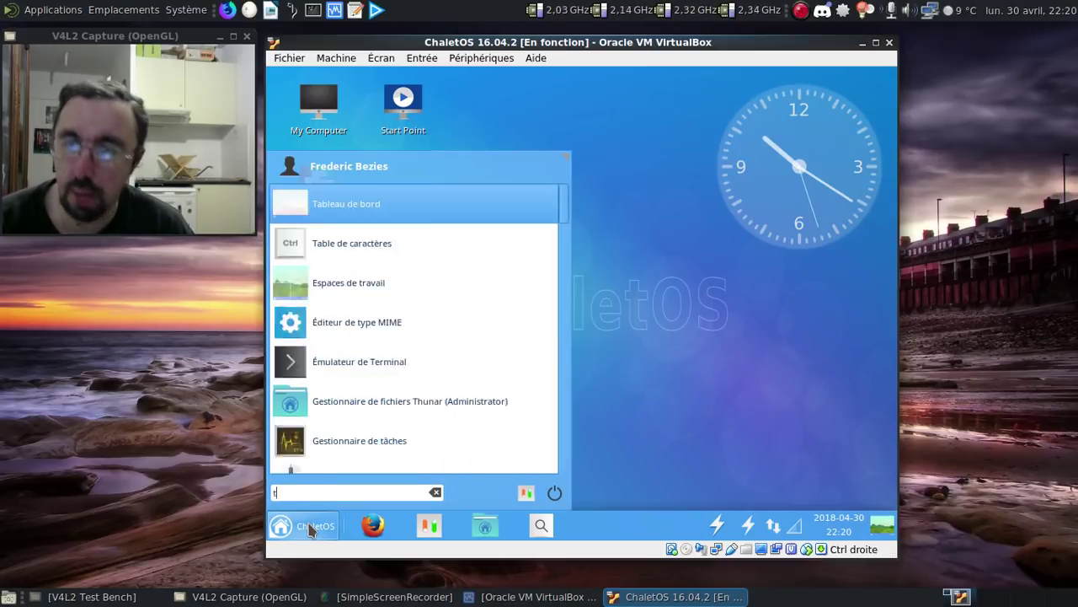
pyautogui.click(419, 204)
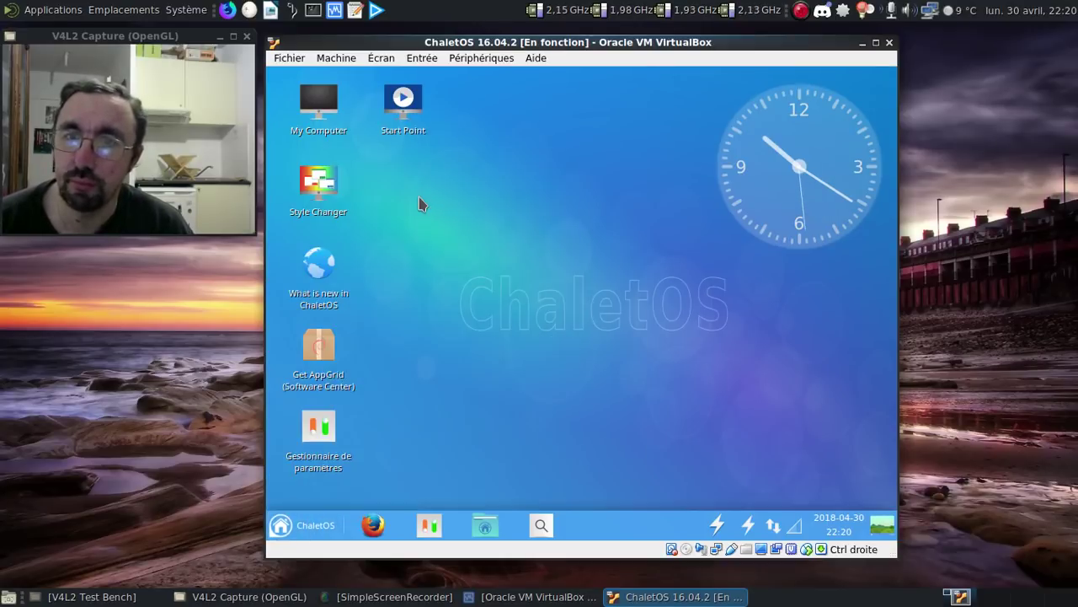
pyautogui.write('uname -a')
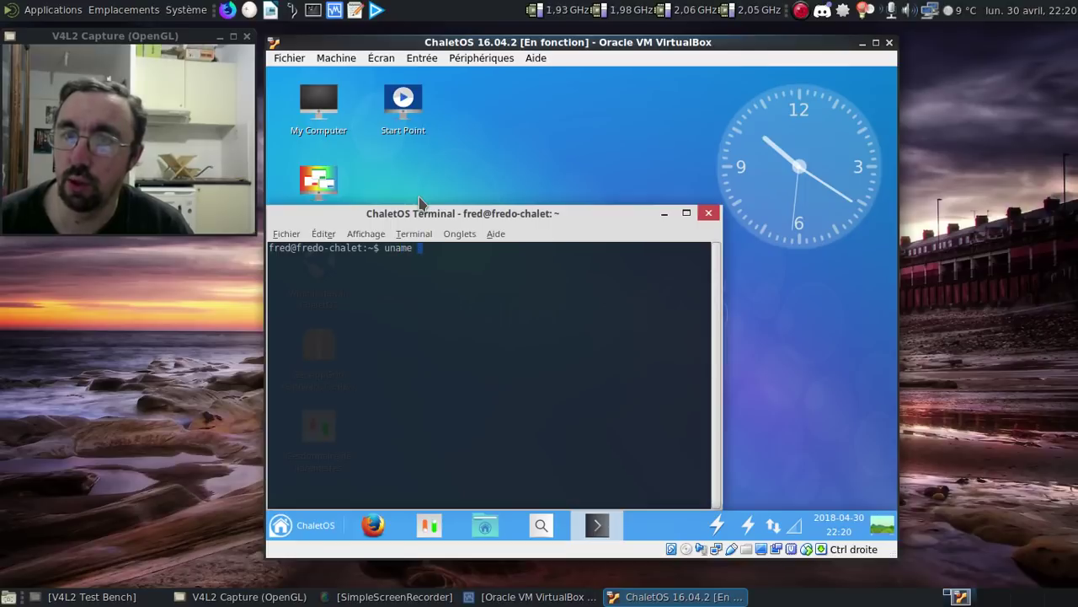
pyautogui.press('Return')
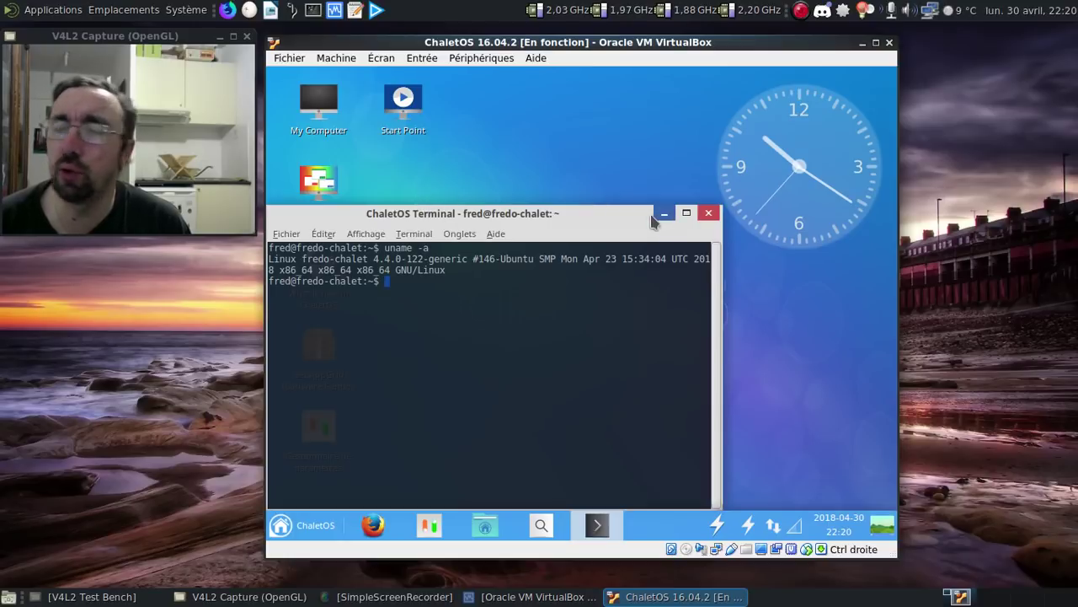
pyautogui.click(709, 214)
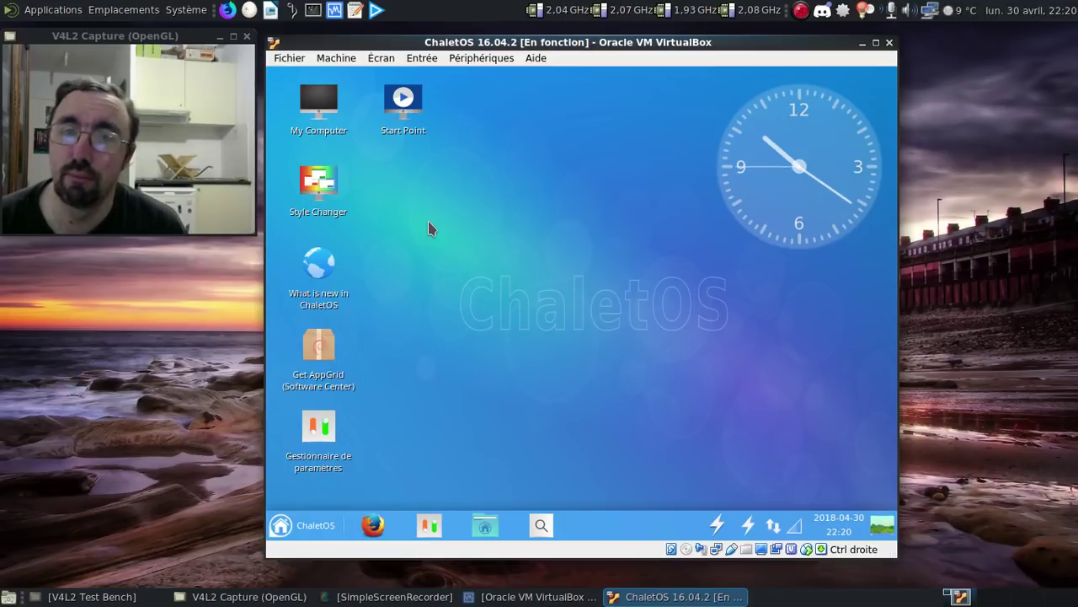
# - Launch Style Changer from the desktop and preview the styles from Ambiance Modern through Beige Modern
pyautogui.click(318, 200)
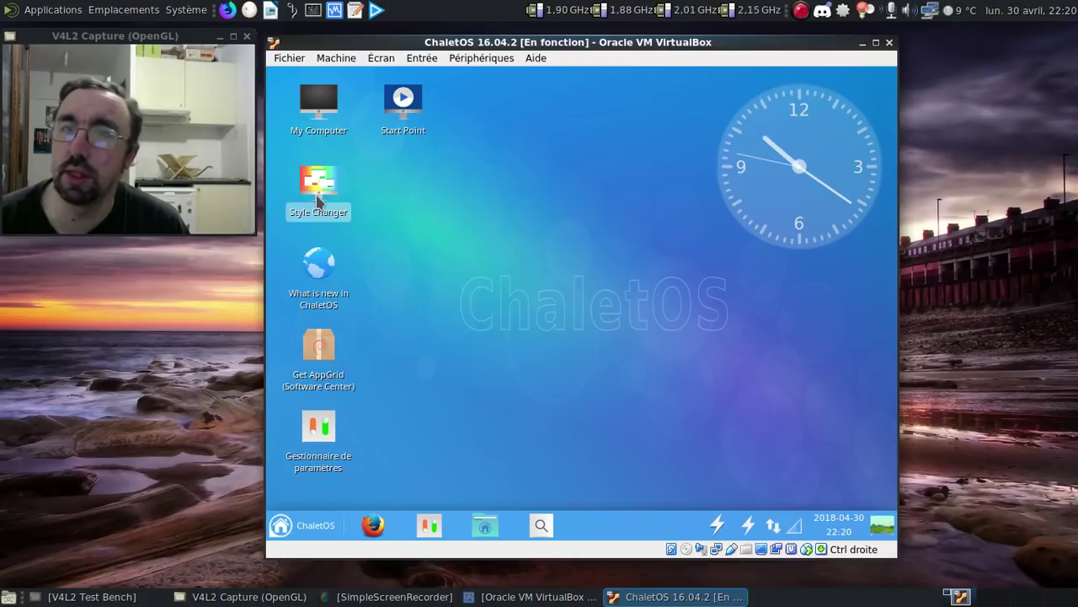
pyautogui.doubleClick(318, 200)
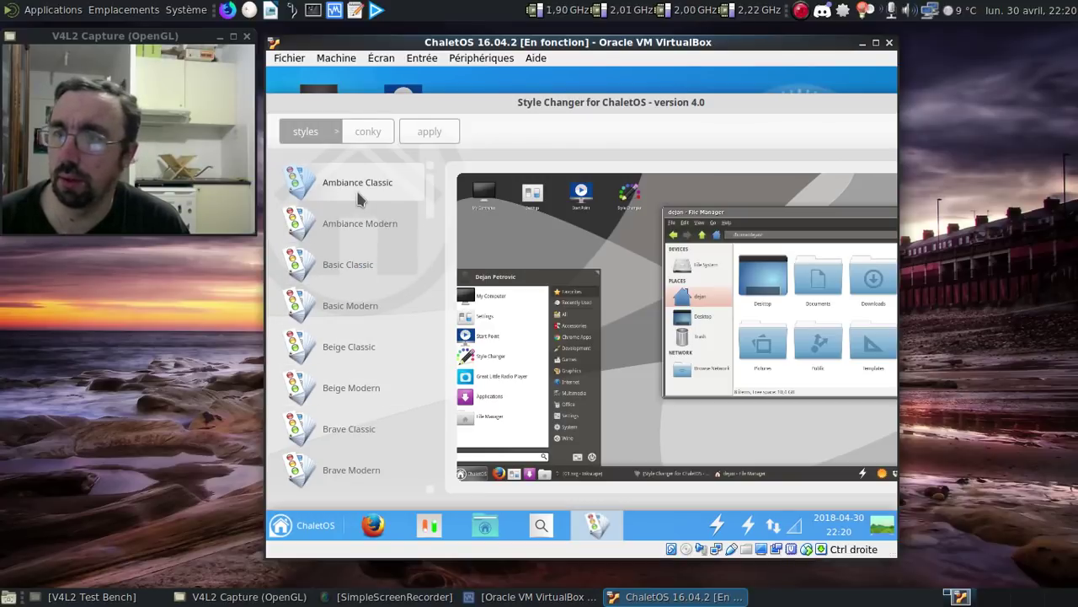
pyautogui.click(354, 222)
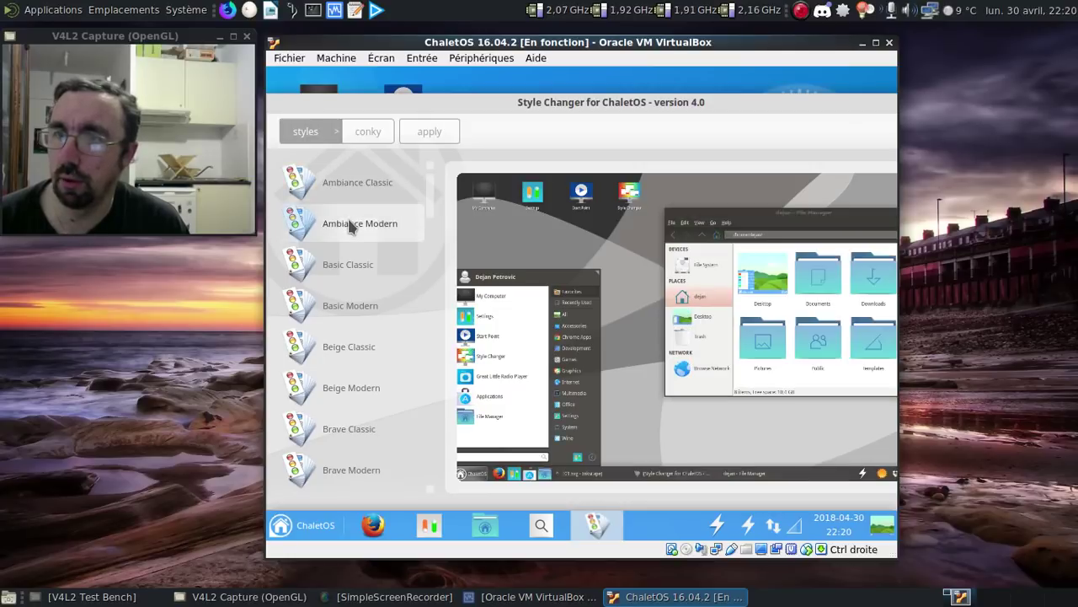
pyautogui.click(350, 265)
pyautogui.click(351, 306)
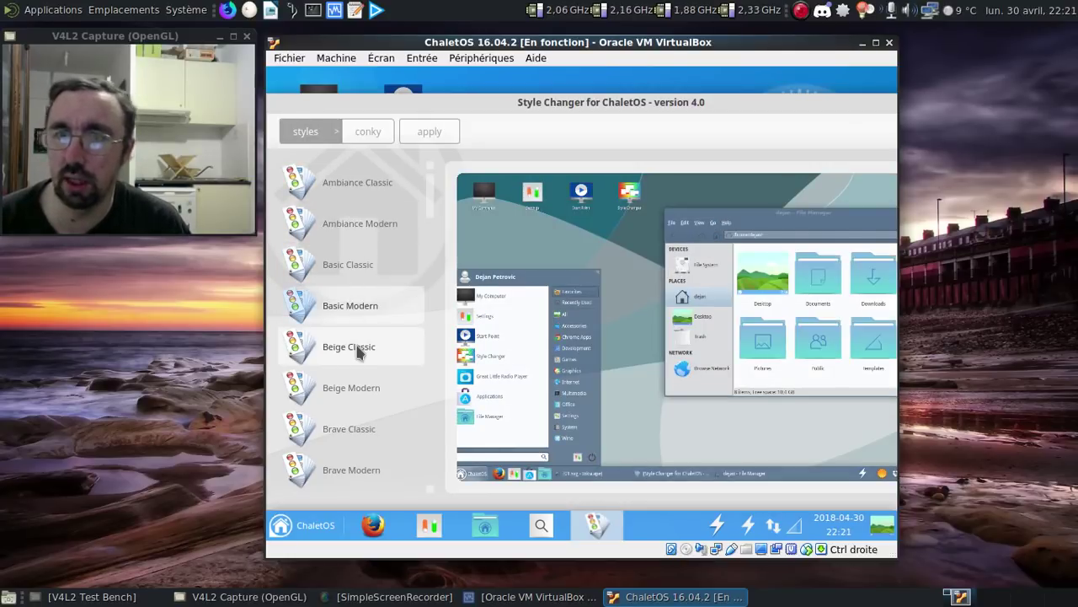
pyautogui.click(356, 348)
pyautogui.click(364, 384)
# - Preview the Facebook Modern, Green Classic, Green Modern and Honeydew Classic styles
pyautogui.scroll(-4, 389, 316)
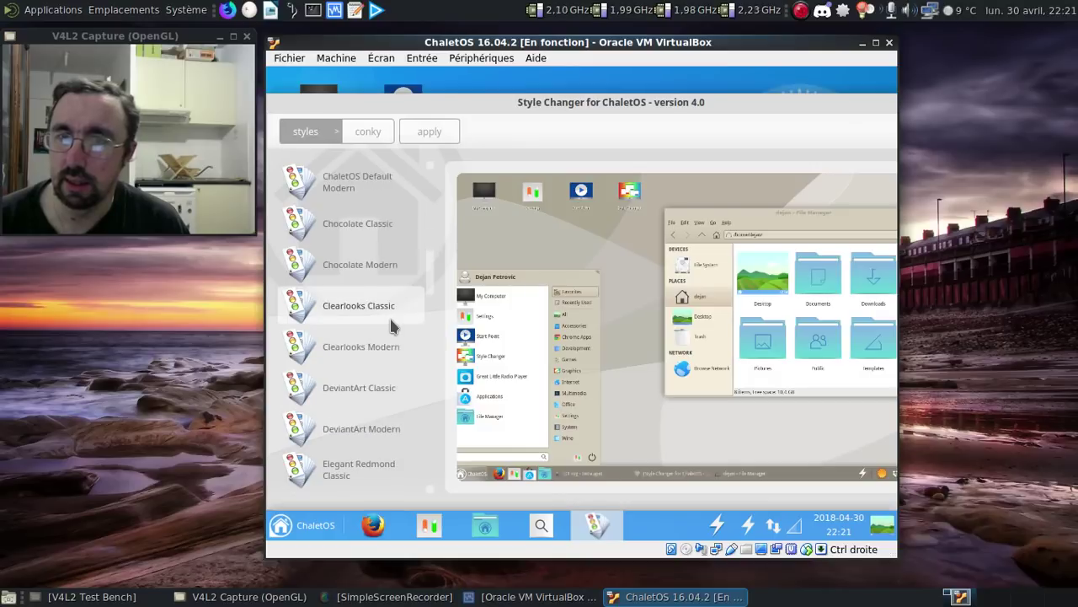
pyautogui.scroll(-4, 396, 328)
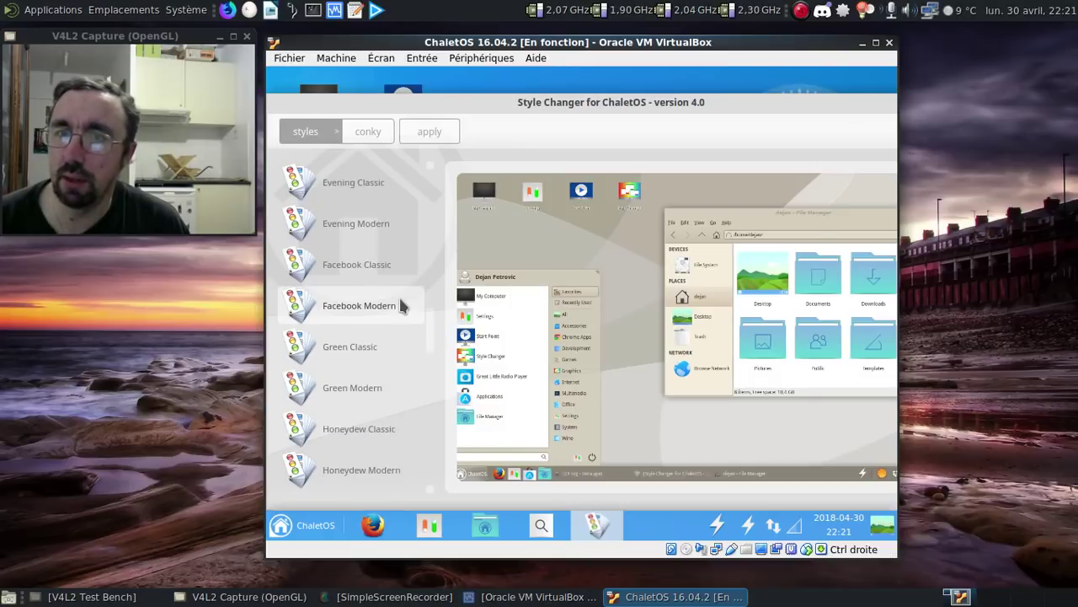
pyautogui.click(401, 305)
pyautogui.click(383, 350)
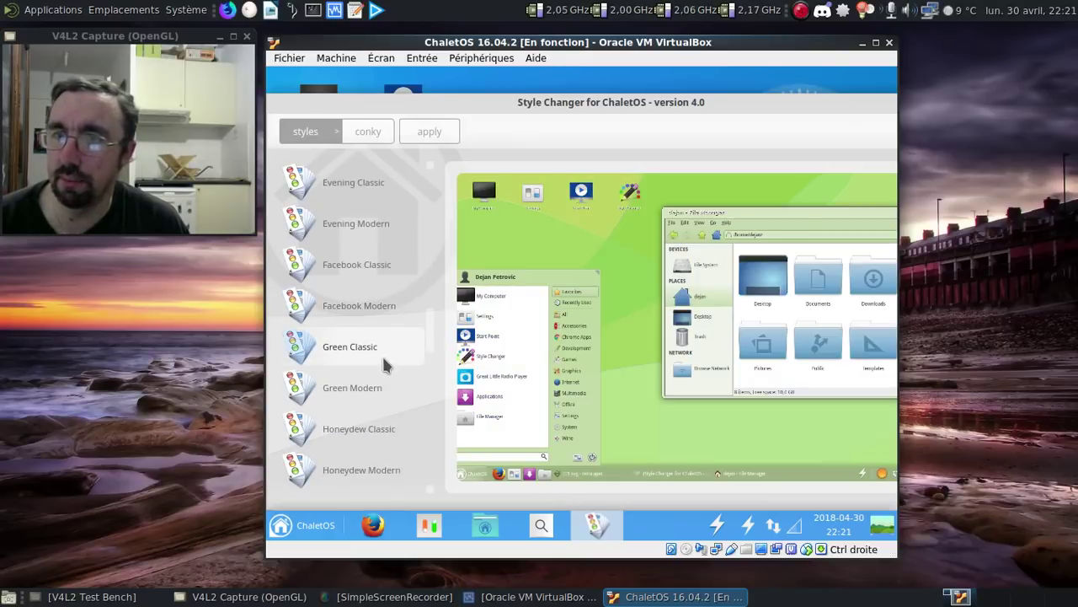
pyautogui.click(379, 383)
pyautogui.click(383, 425)
# - Preview the Win7 Silver Classic and Transparent Red Panel styles at the end of the style list
pyautogui.scroll(-10, 386, 422)
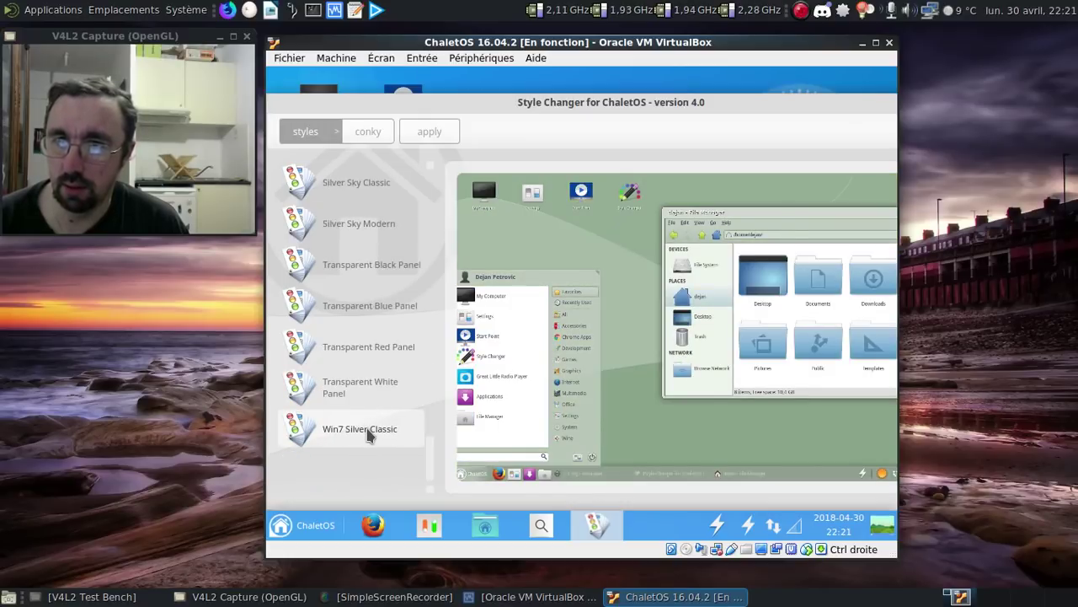
pyautogui.click(367, 433)
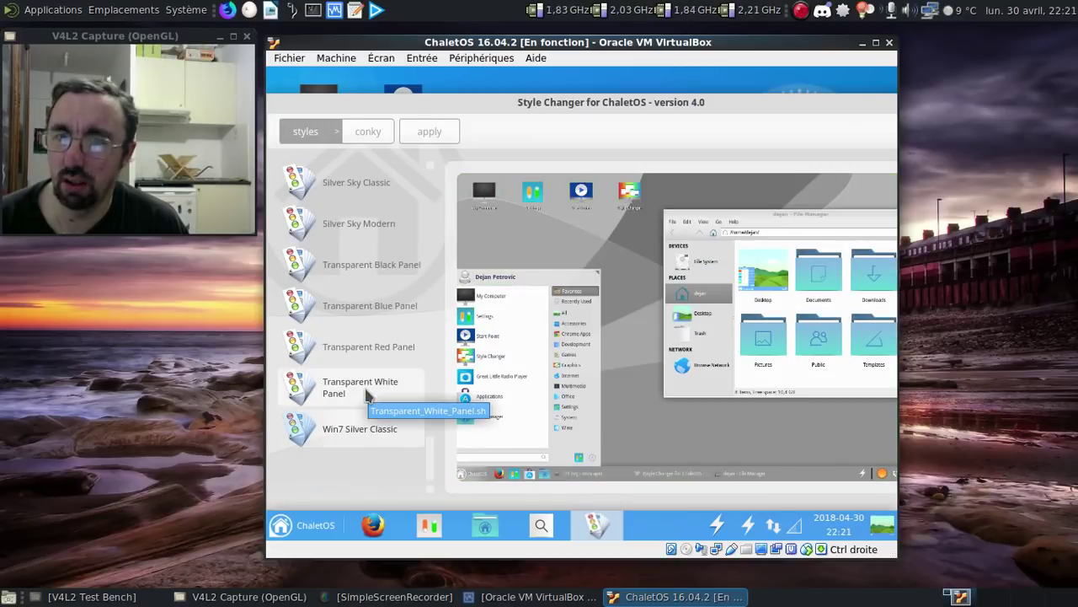
pyautogui.click(366, 348)
# - Apply the Clearlooks Classic style to the desktop and close Style Changer
pyautogui.scroll(8, 371, 241)
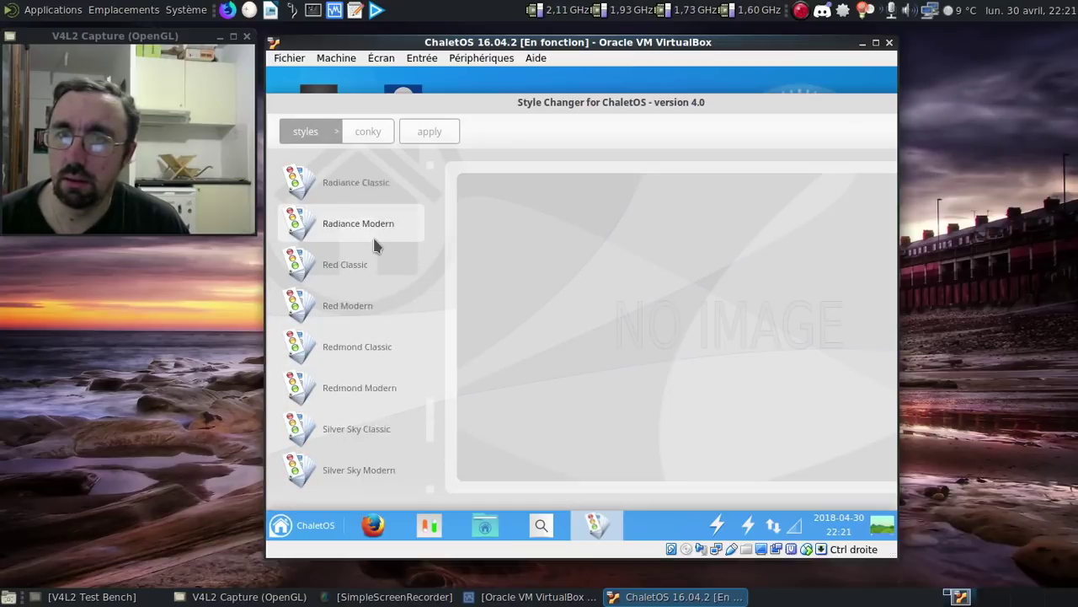
pyautogui.scroll(5, 375, 243)
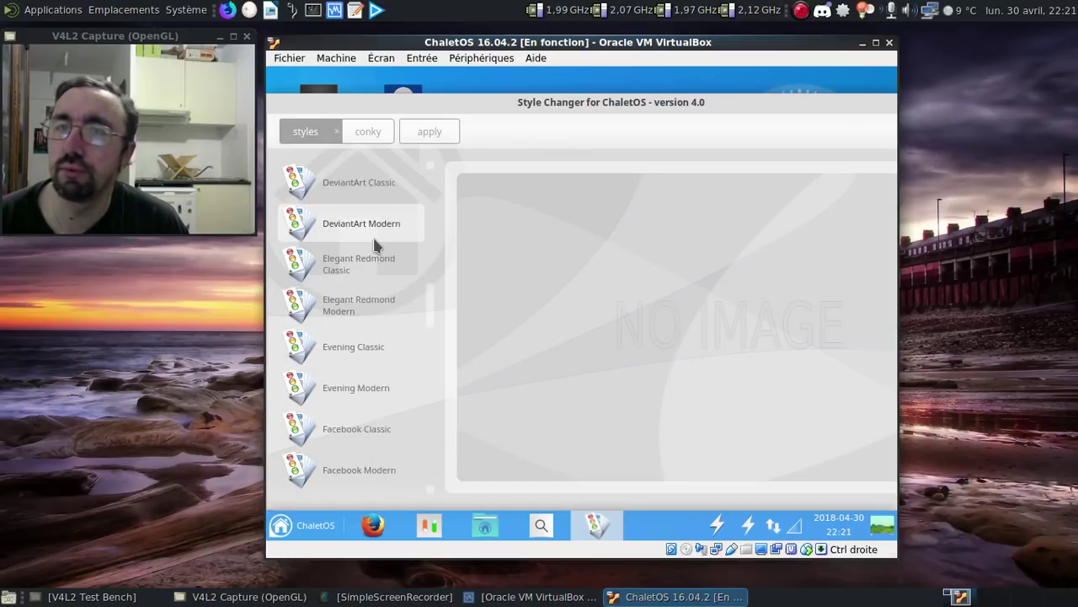
pyautogui.scroll(3, 373, 235)
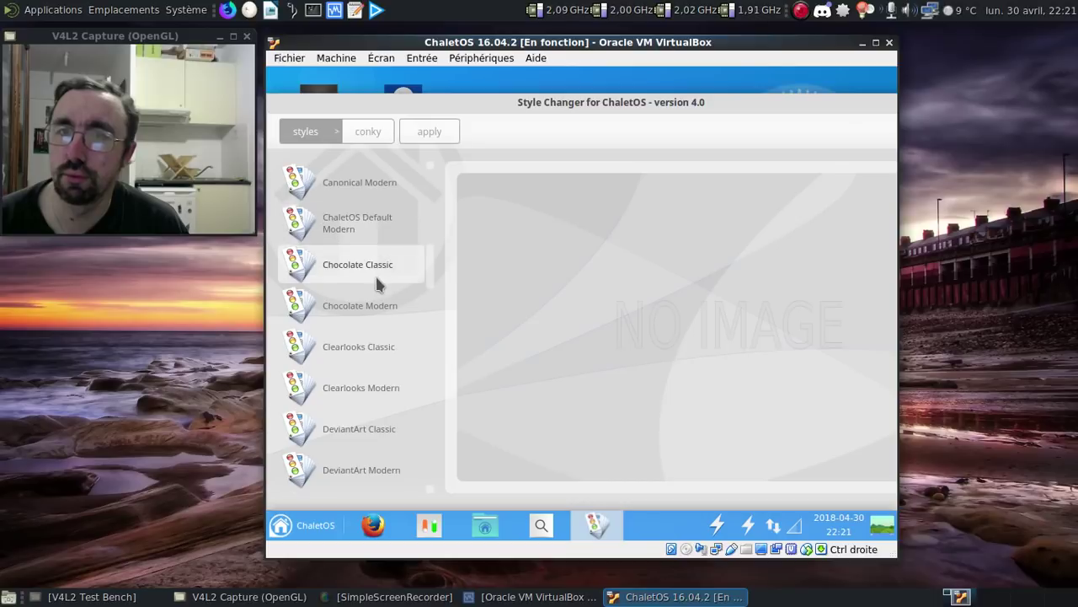
pyautogui.click(378, 348)
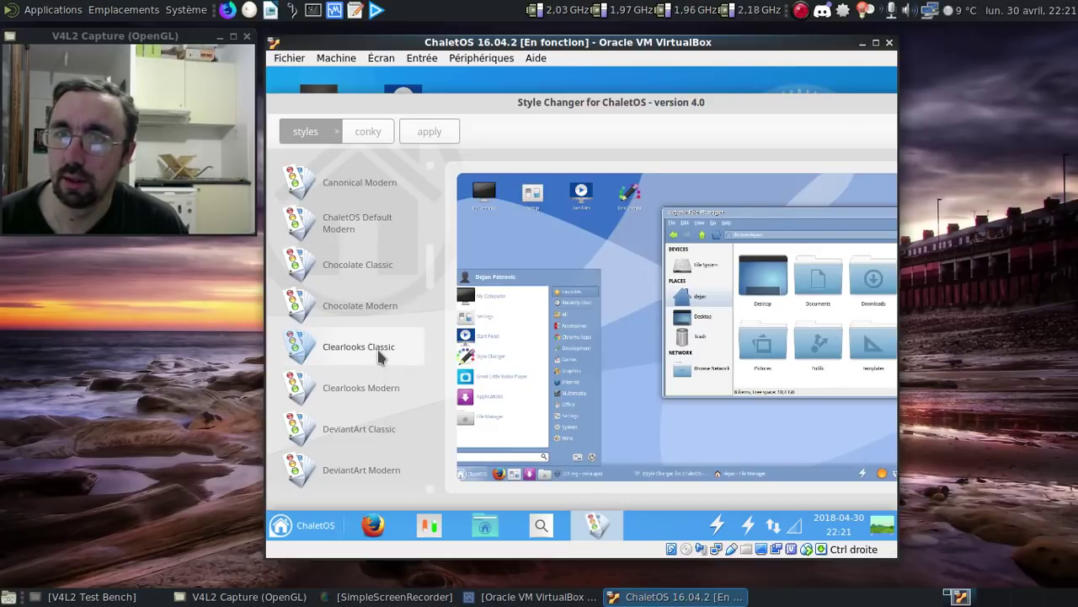
pyautogui.click(443, 136)
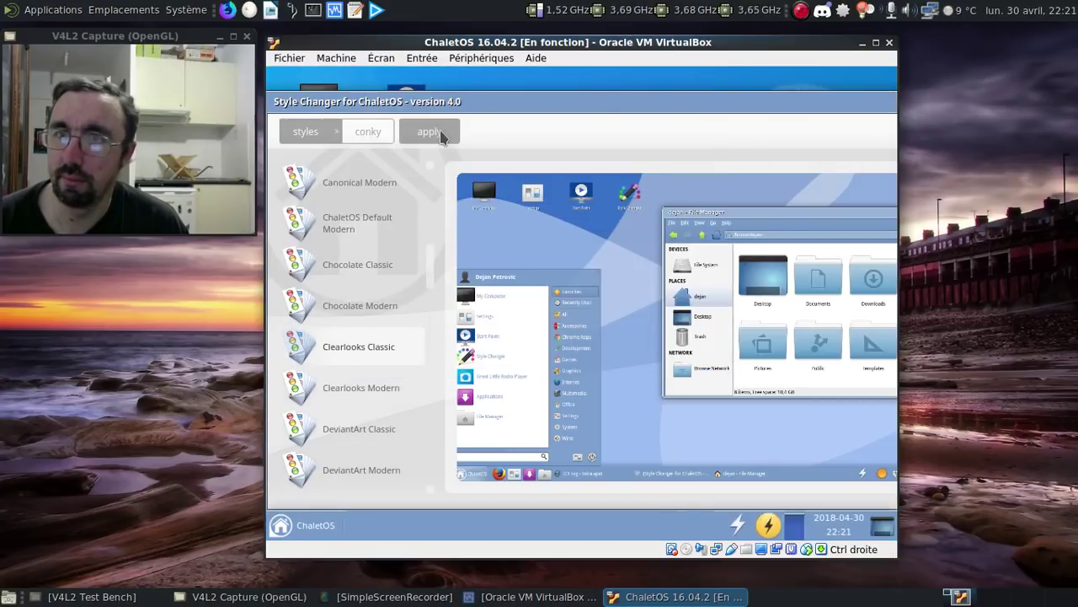
pyautogui.moveTo(524, 106); pyautogui.dragTo(246, 117)
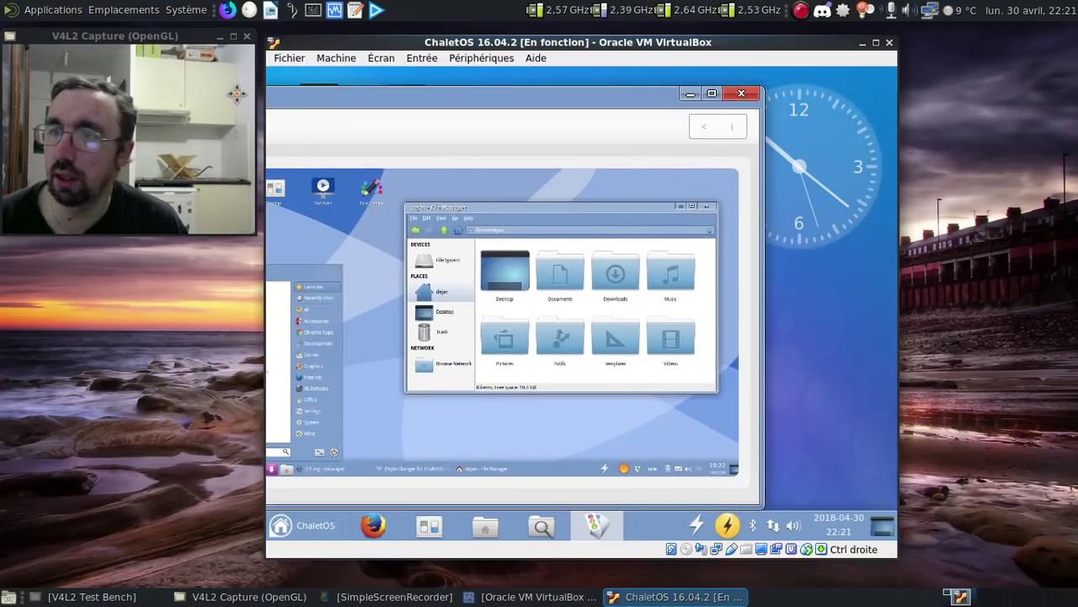
pyautogui.click(741, 98)
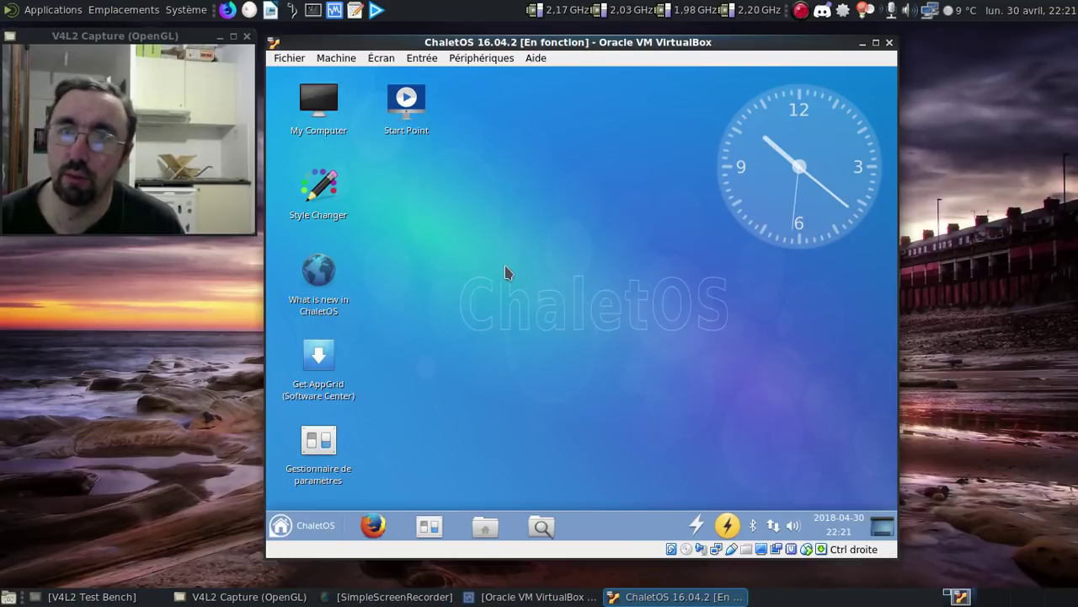
# - Open Start Point, update its database and browse its how-to and recommended sections, closing it when done
pyautogui.doubleClick(407, 112)
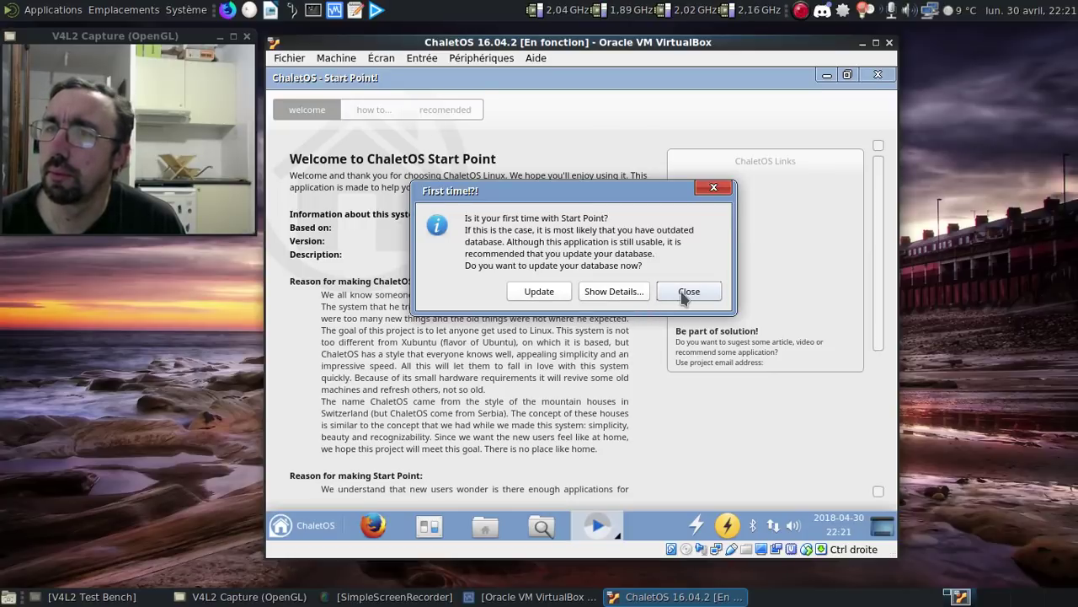
pyautogui.click(544, 293)
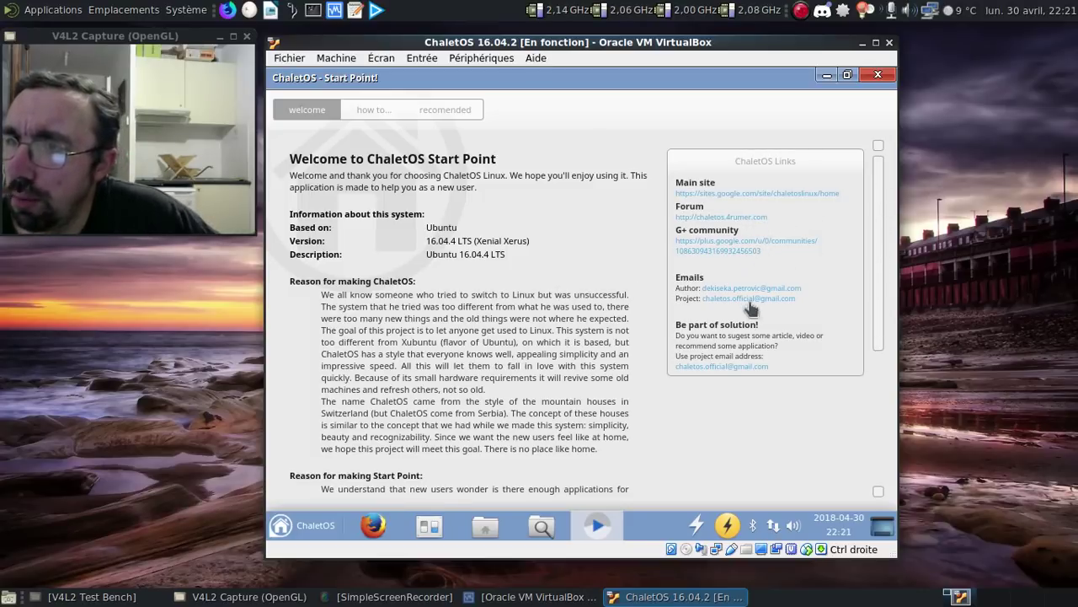
pyautogui.click(378, 112)
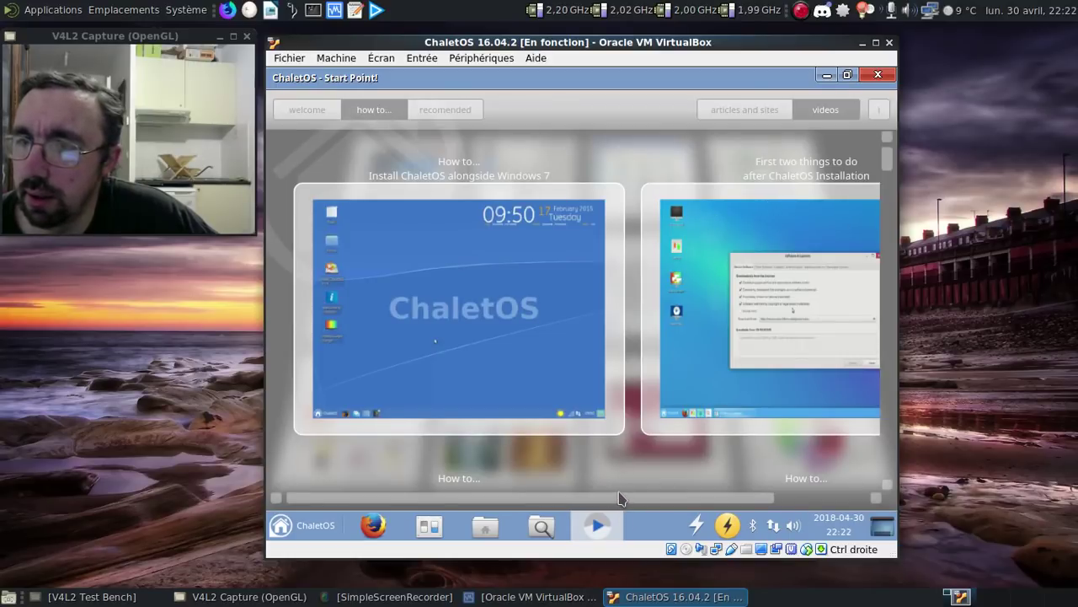
pyautogui.click(444, 111)
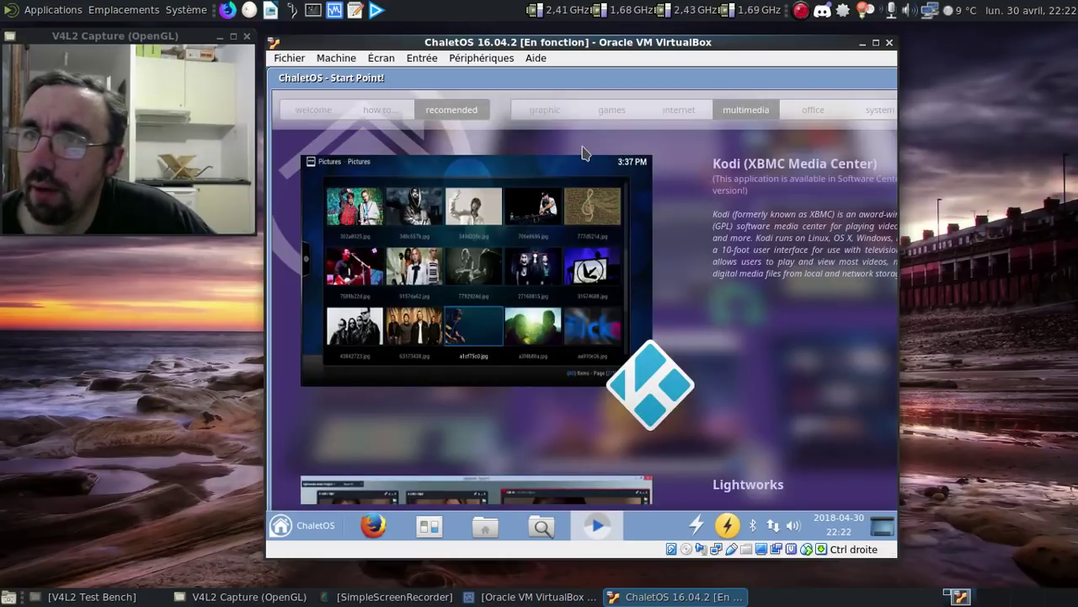
pyautogui.hotkey('alt', 'F4')
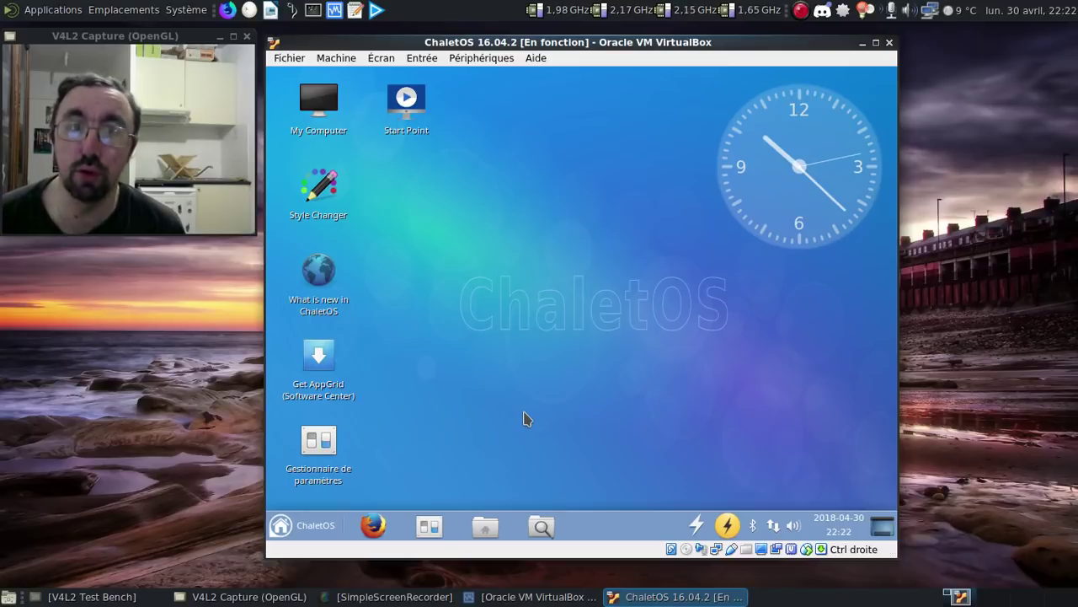
# - Shut down the ChaletOS 16.04.2 virtual machine from within the guest system
pyautogui.click(319, 529)
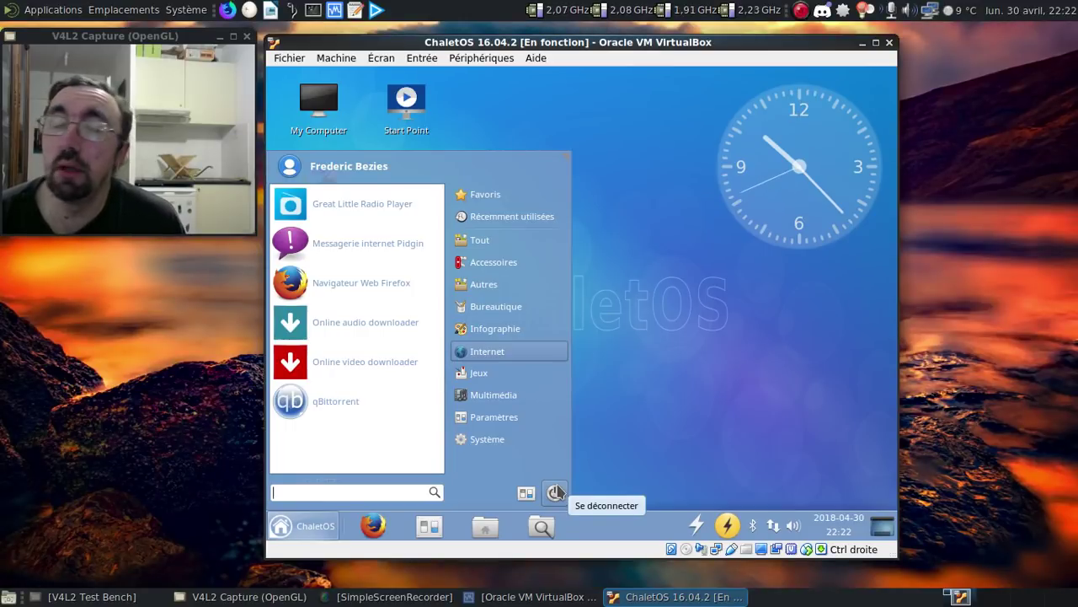
pyautogui.click(556, 493)
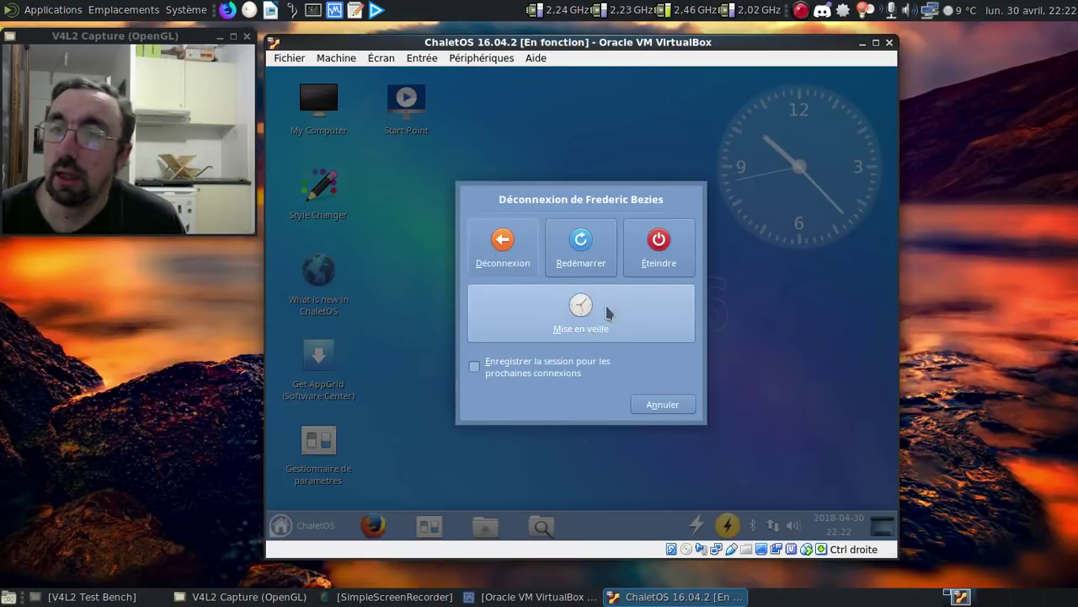
pyautogui.click(662, 240)
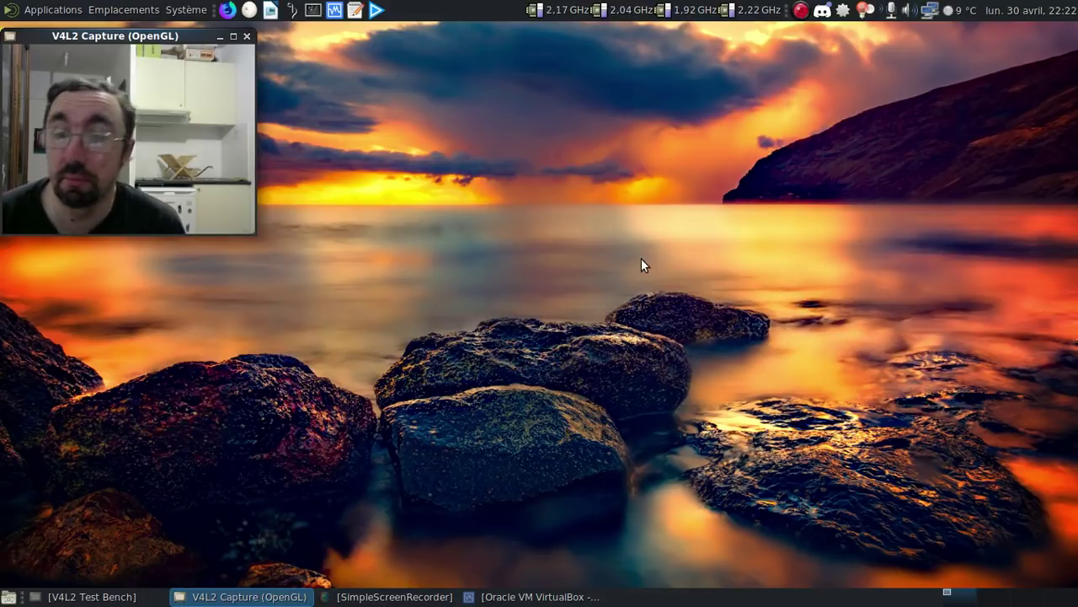
# - Start the ChaletOS 18.04 virtual machine from the "test en cours" group in the VirtualBox manager
pyautogui.click(551, 595)
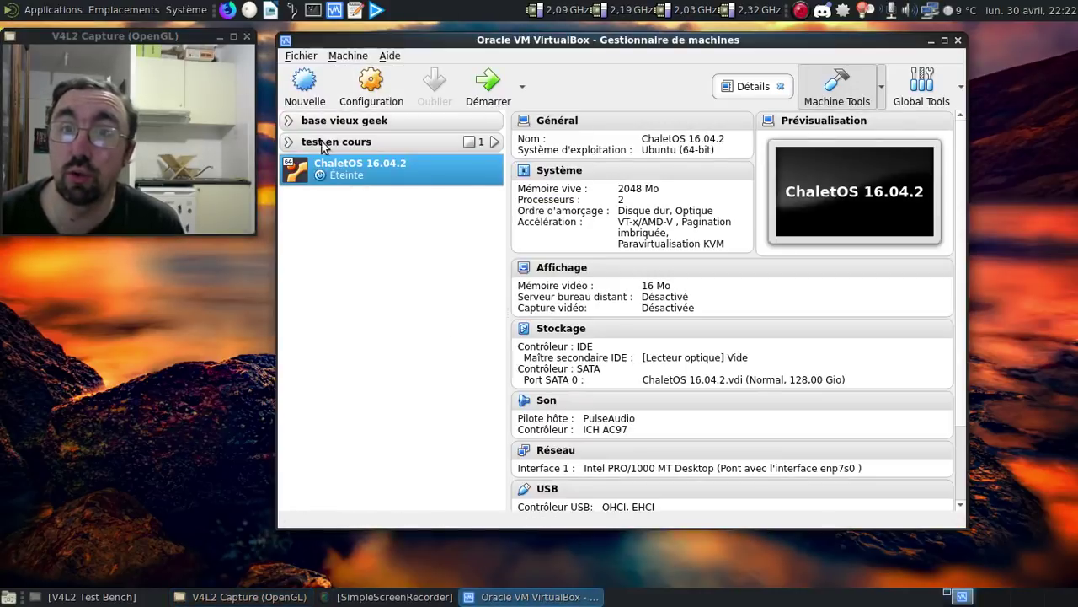
pyautogui.click(291, 143)
pyautogui.click(358, 163)
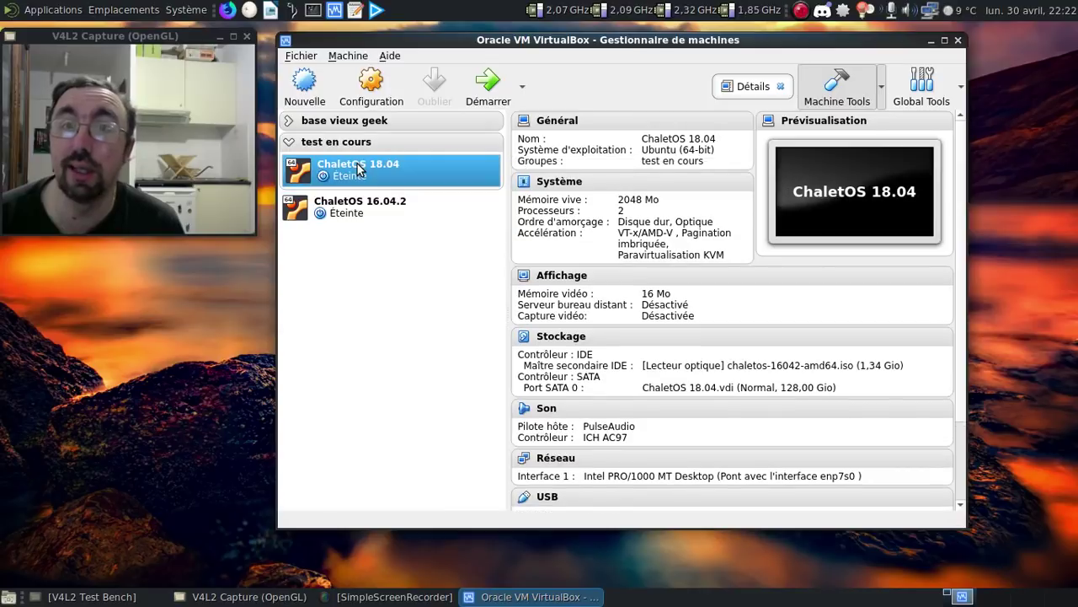
pyautogui.click(478, 93)
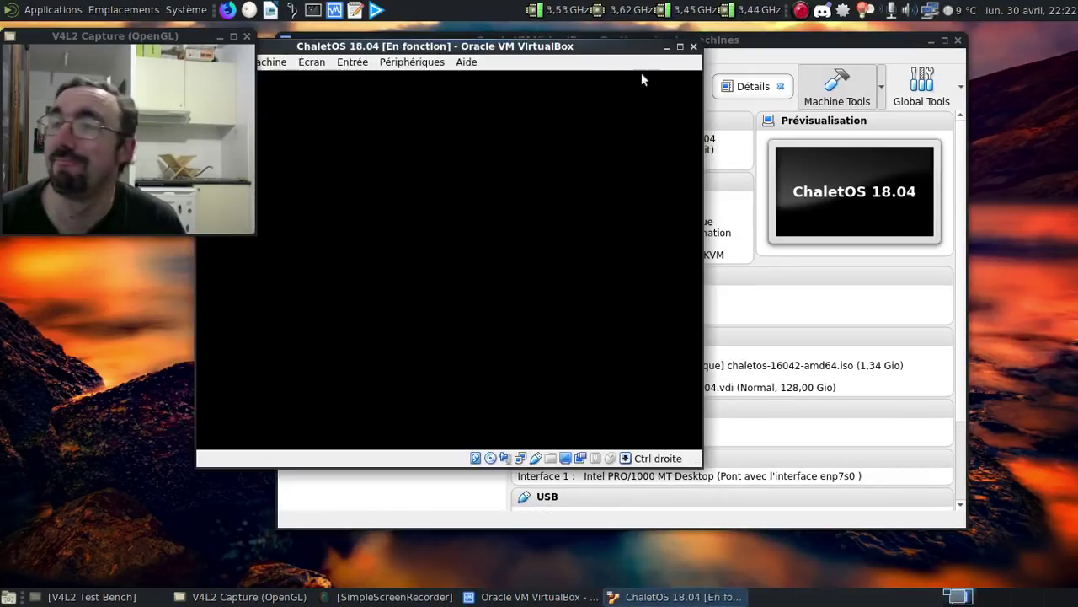
# - Minimize the VirtualBox manager, reposition the virtual machine window and boot the ChaletOS 16.04.2 GNU/Linux entry
pyautogui.click(933, 40)
pyautogui.moveTo(522, 50); pyautogui.dragTo(615, 46)
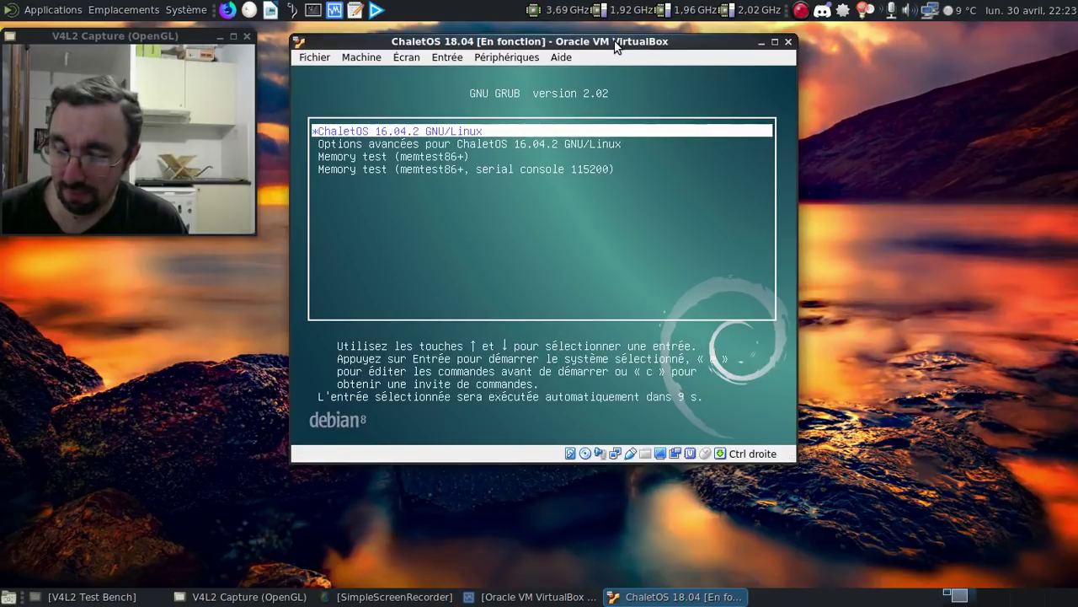
pyautogui.press('Return')
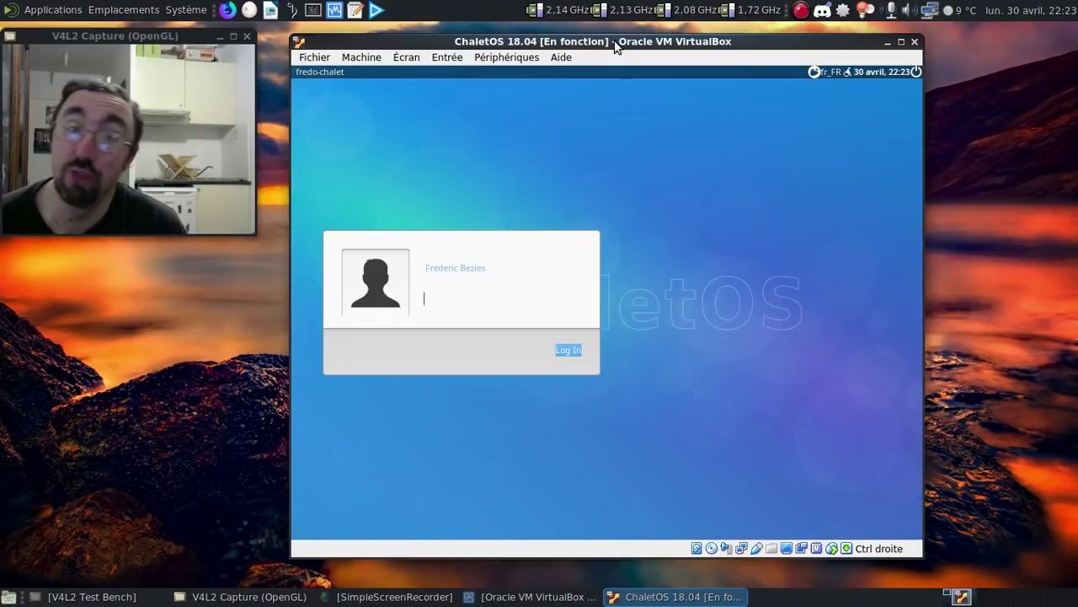
# - Log in to the ChaletOS 18.04 guest with the account password and open Style Changer from the desktop
pyautogui.press('Return')
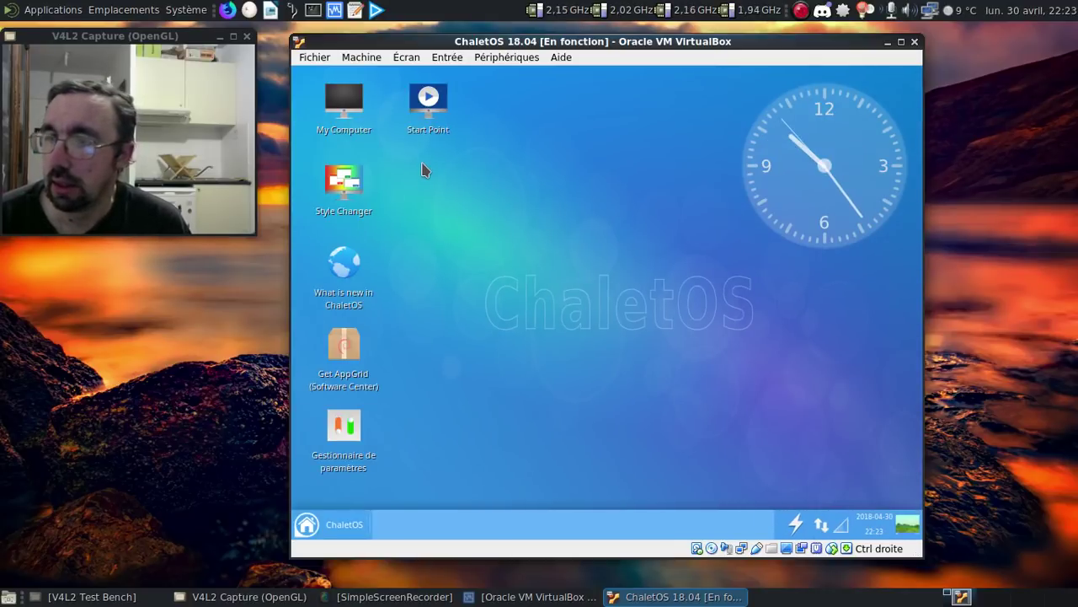
pyautogui.click(349, 192)
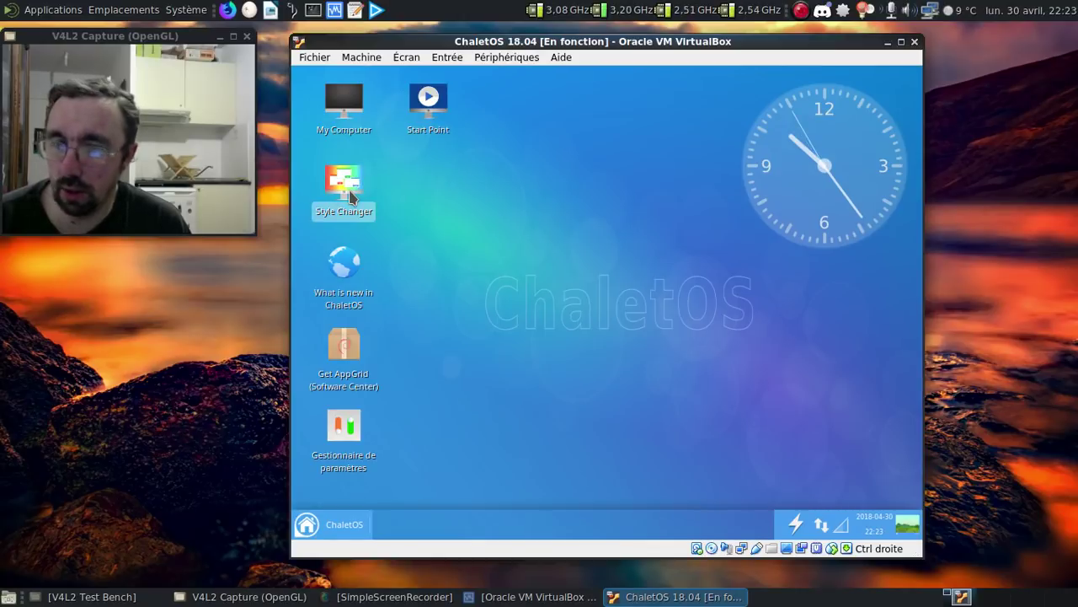
pyautogui.doubleClick(349, 193)
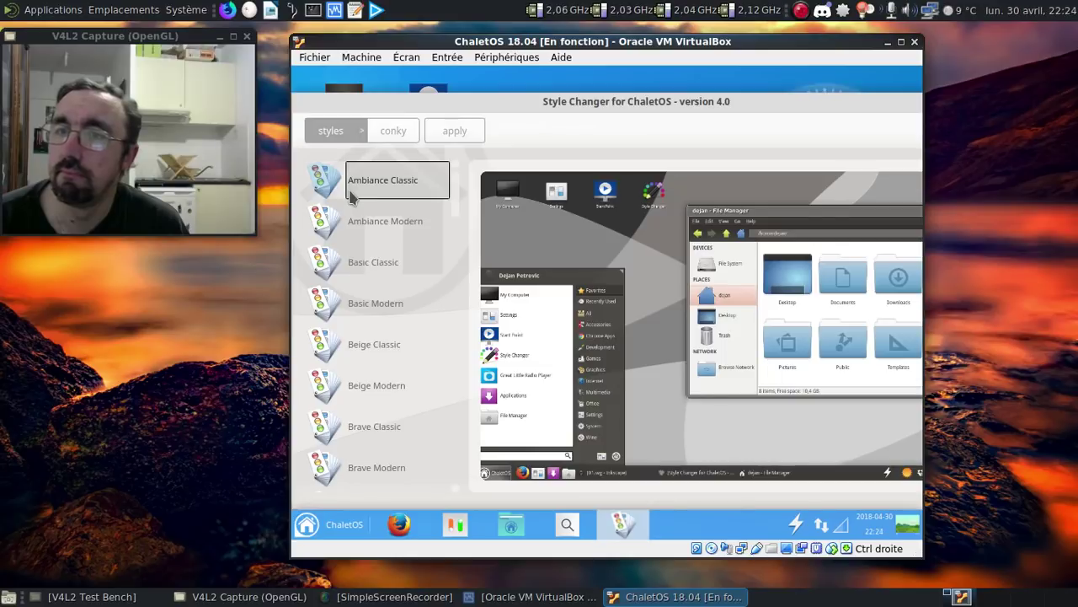
# - Browse the available desktop styles in Style Changer and preview ChaletOS Default Modern
pyautogui.scroll(-6, 411, 312)
pyautogui.scroll(7, 413, 353)
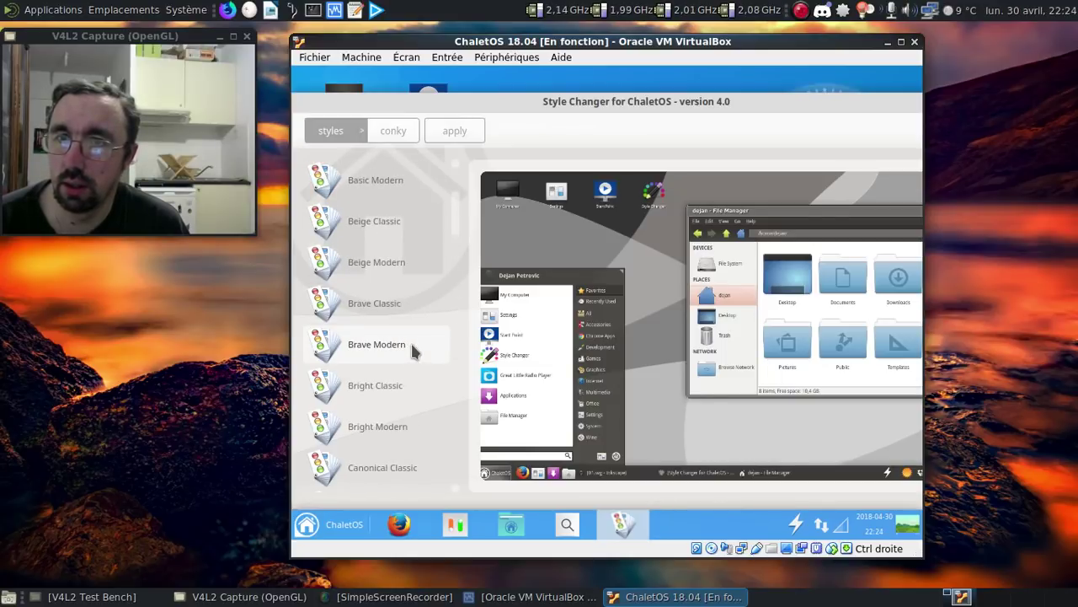
pyautogui.scroll(3, 413, 352)
pyautogui.scroll(-6, 404, 305)
pyautogui.scroll(-6, 405, 313)
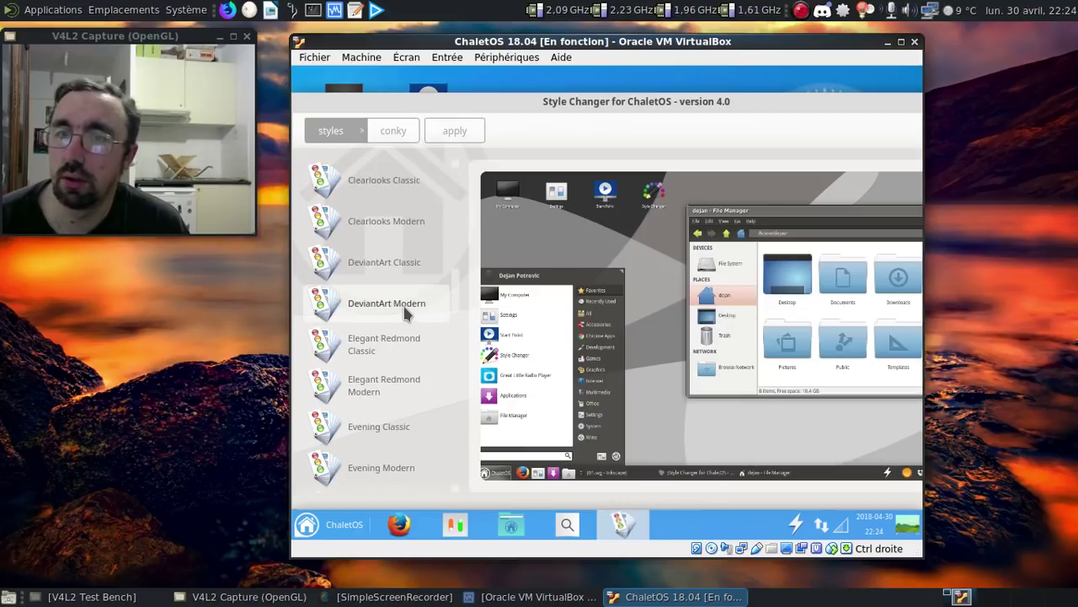
pyautogui.scroll(4, 404, 313)
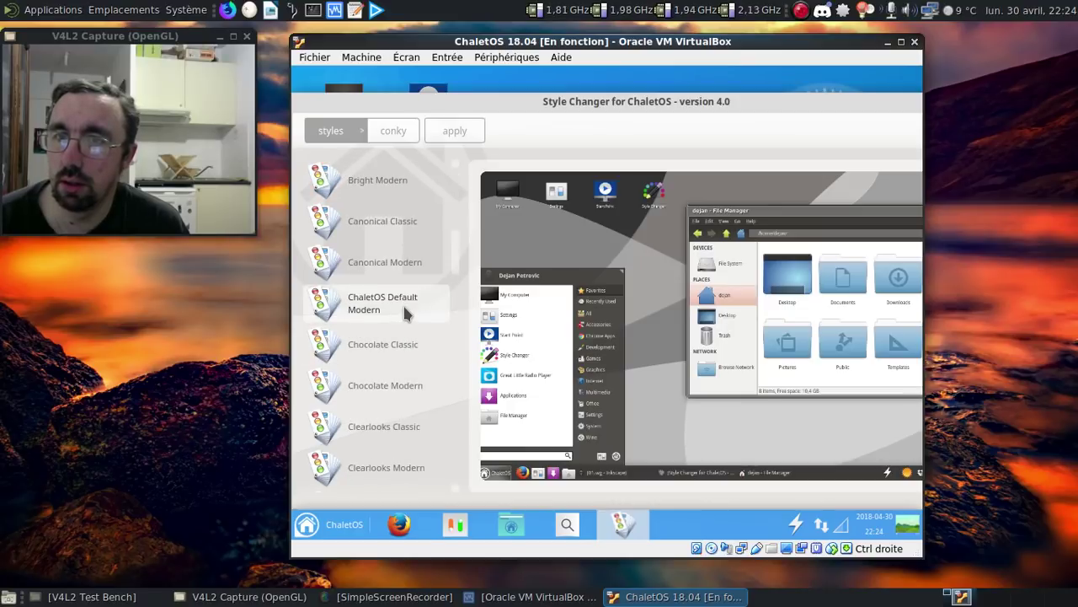
pyautogui.click(405, 309)
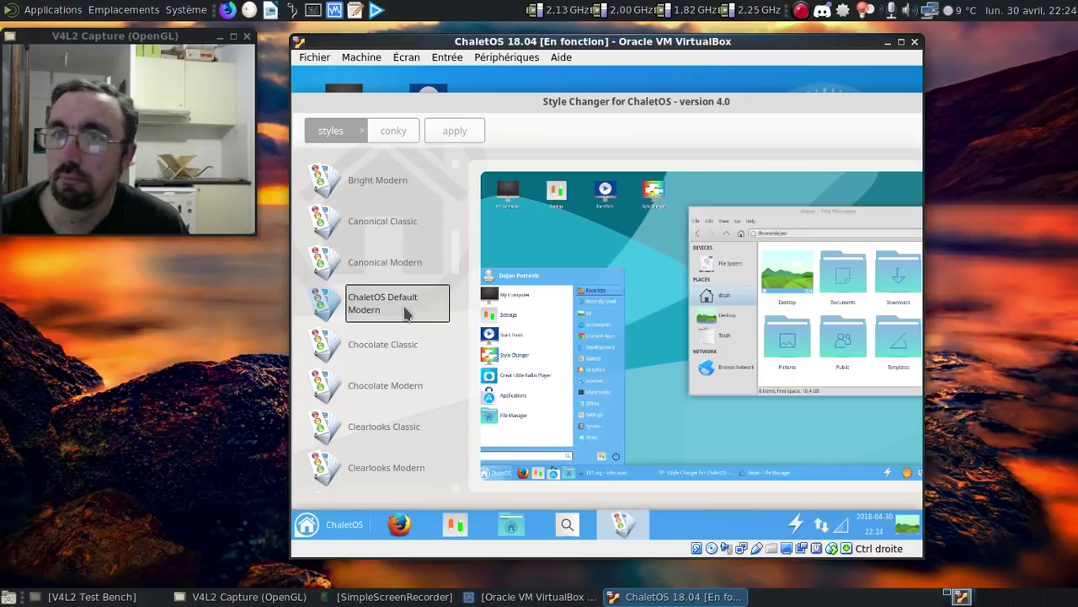
# - Apply the Clearlooks Classic style to the desktop and close Style Changer
pyautogui.click(401, 431)
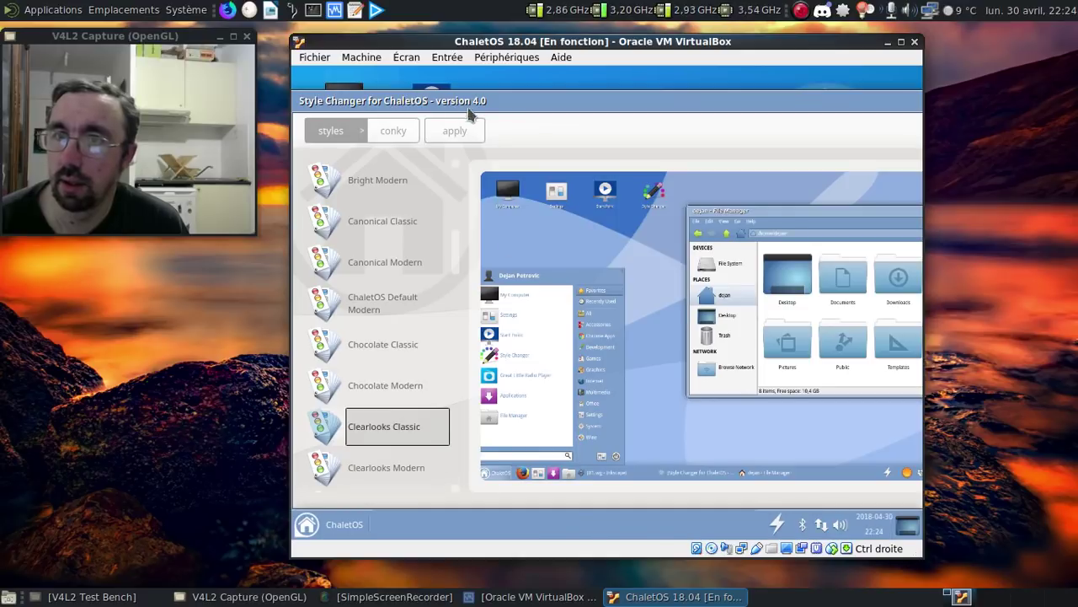
pyautogui.click(455, 131)
pyautogui.moveTo(531, 113); pyautogui.dragTo(325, 109)
pyautogui.click(798, 96)
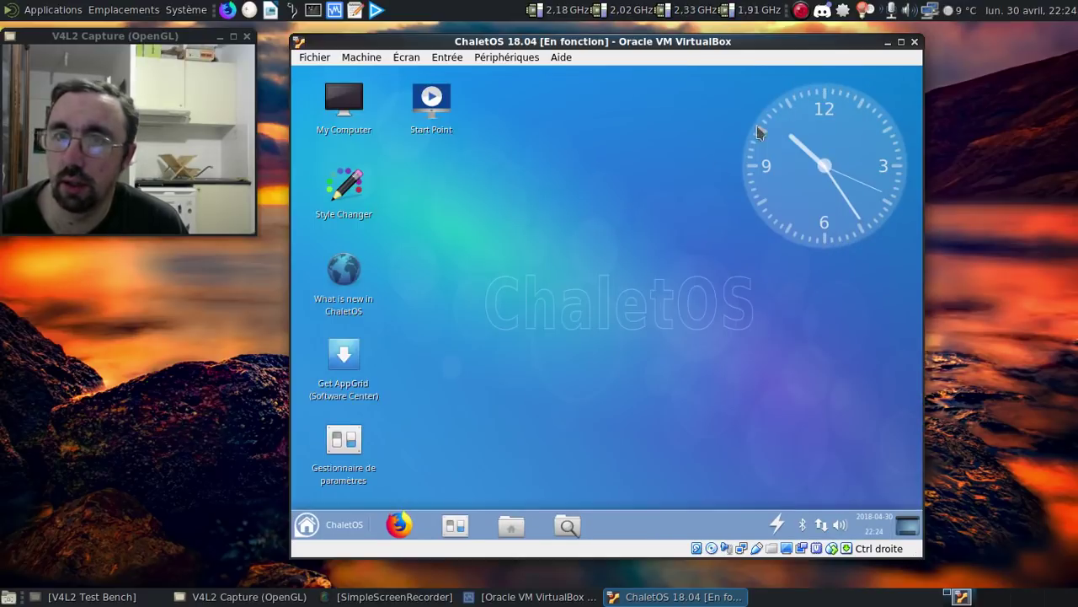
# - Open the file manager in the guest, check its version information, and close it
pyautogui.click(514, 535)
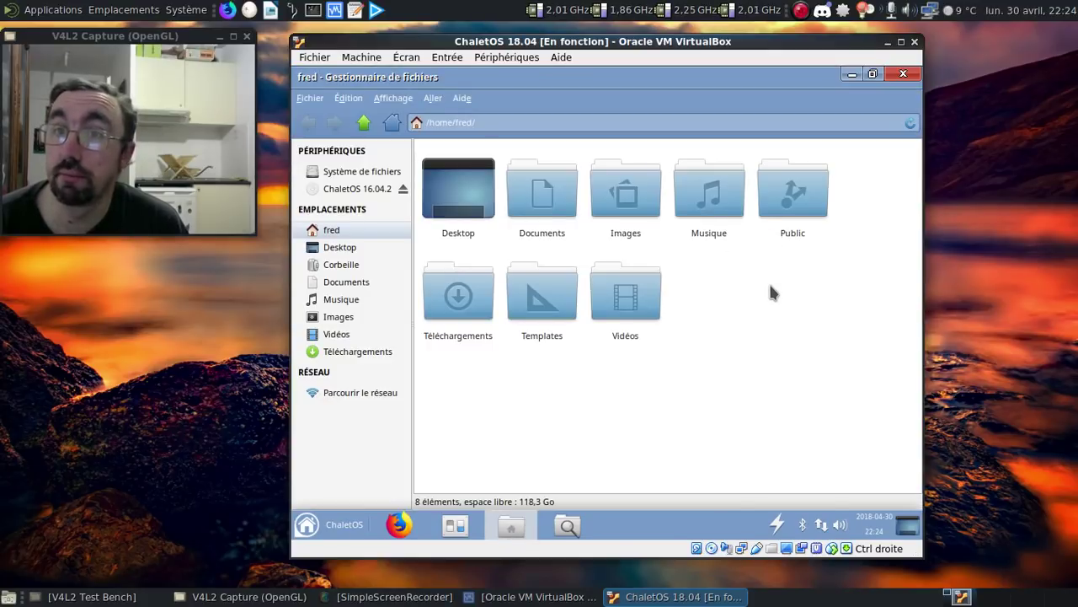
pyautogui.click(464, 98)
pyautogui.click(480, 134)
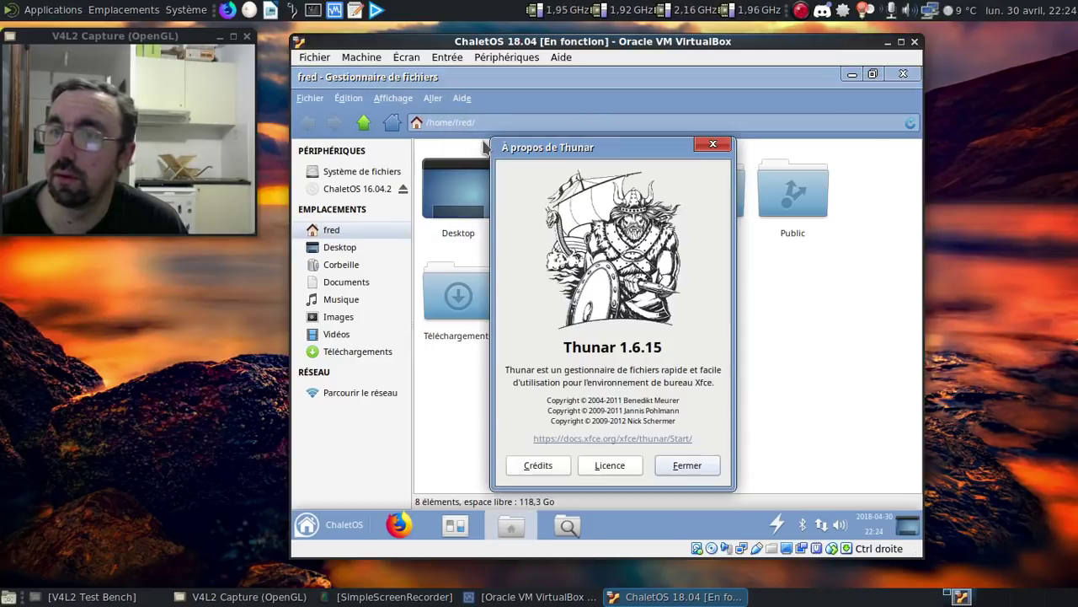
pyautogui.click(693, 467)
pyautogui.click(904, 76)
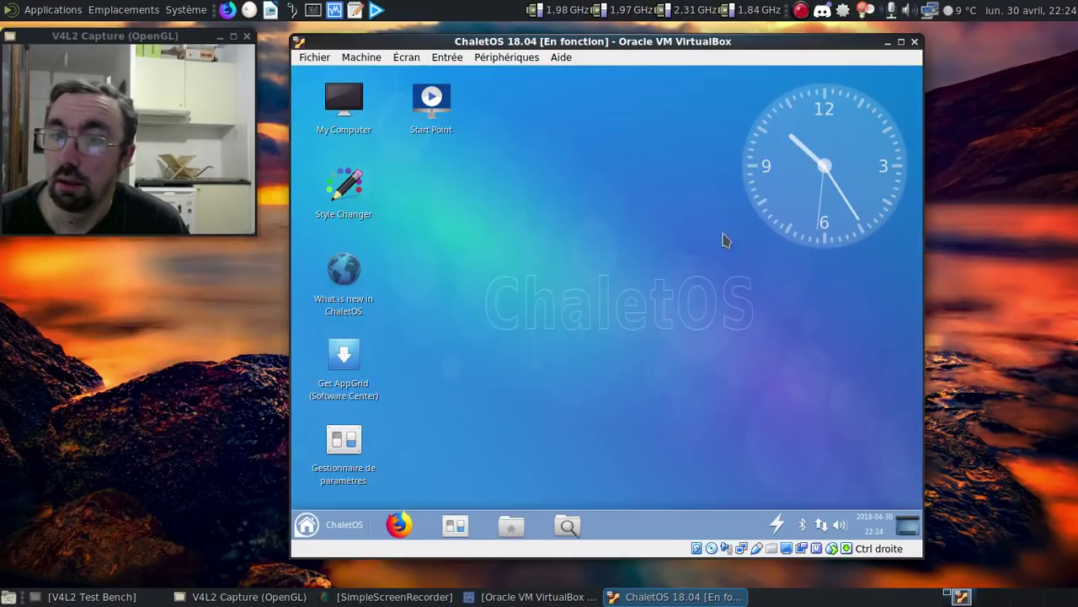
# - Open the ChaletOS application menu and look through the multimedia, system and recently used categories
pyautogui.click(325, 529)
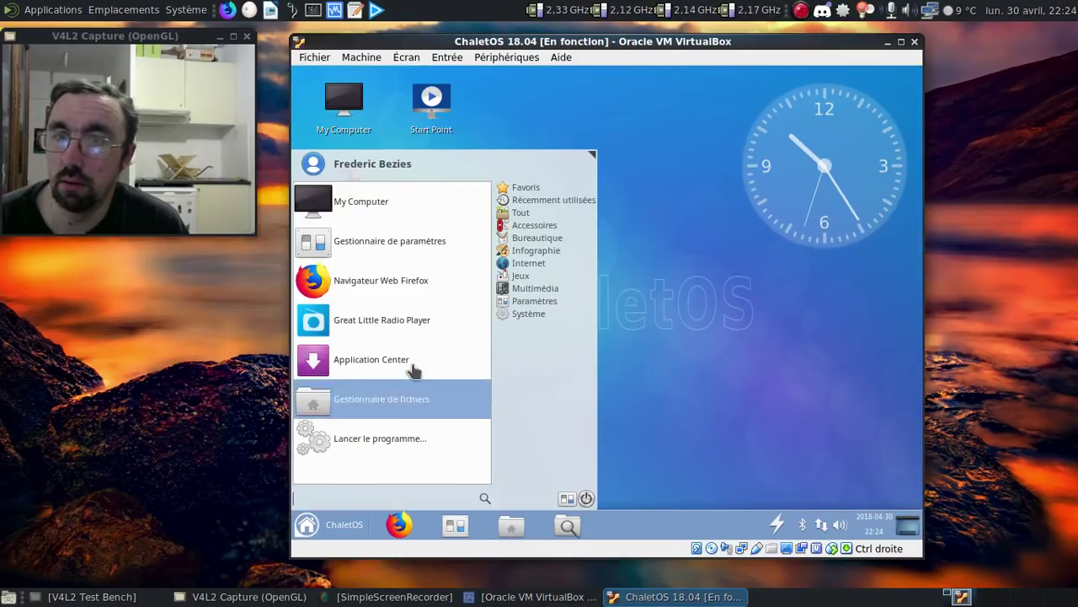
pyautogui.click(527, 289)
pyautogui.click(524, 315)
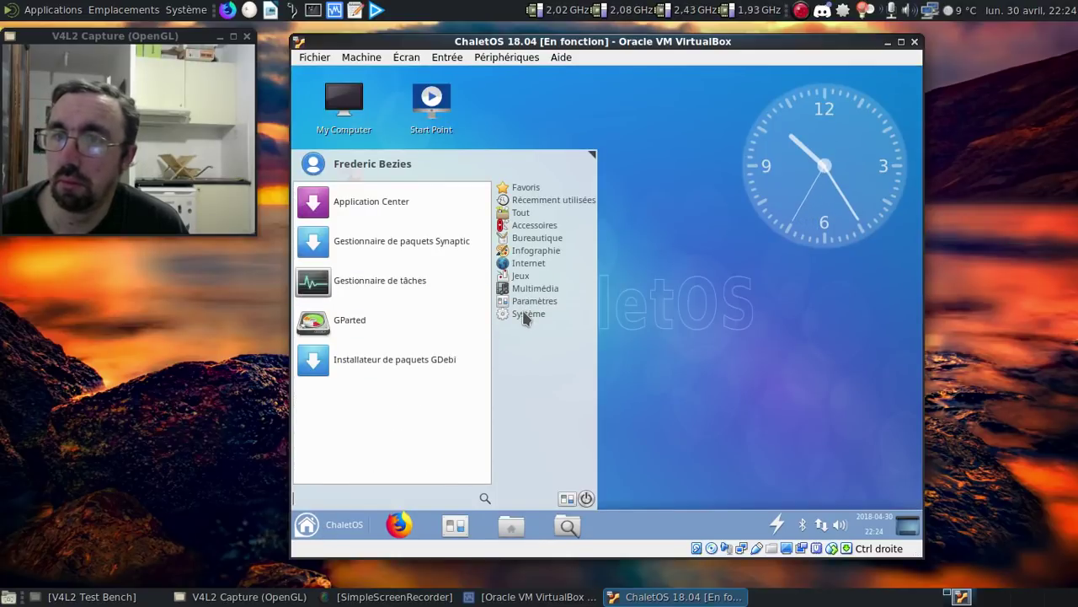
pyautogui.click(533, 202)
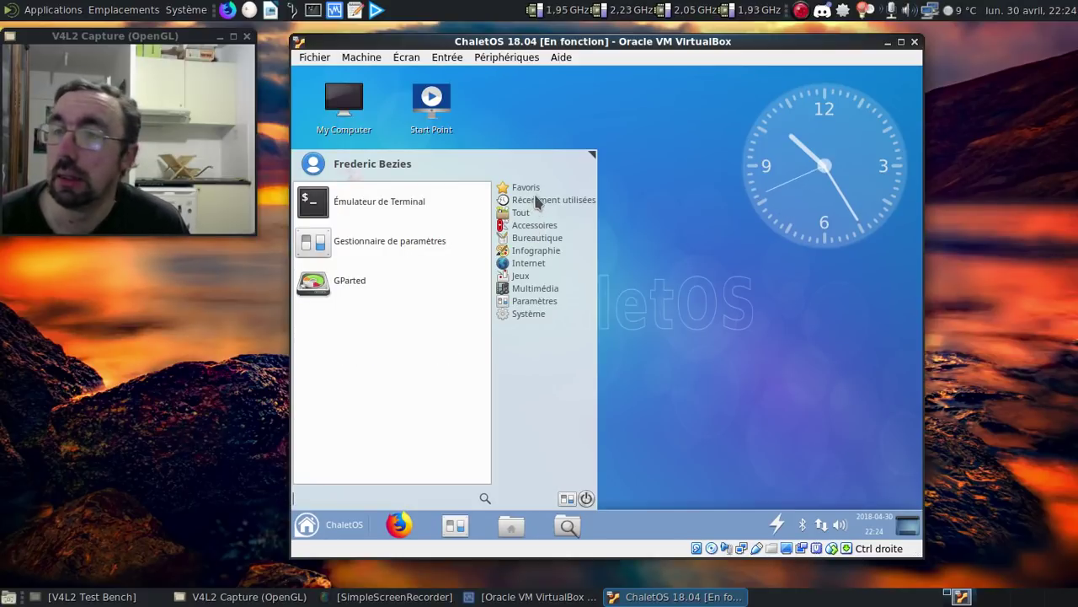
pyautogui.click(526, 315)
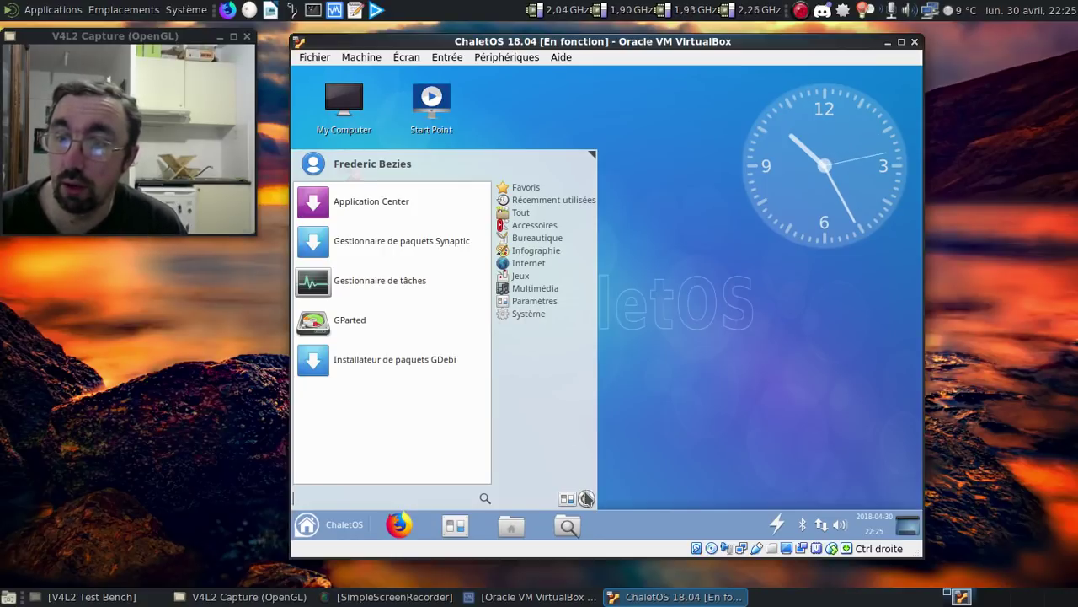
# - Shut down the ChaletOS 18.04 virtual machine from within the guest system
pyautogui.click(586, 498)
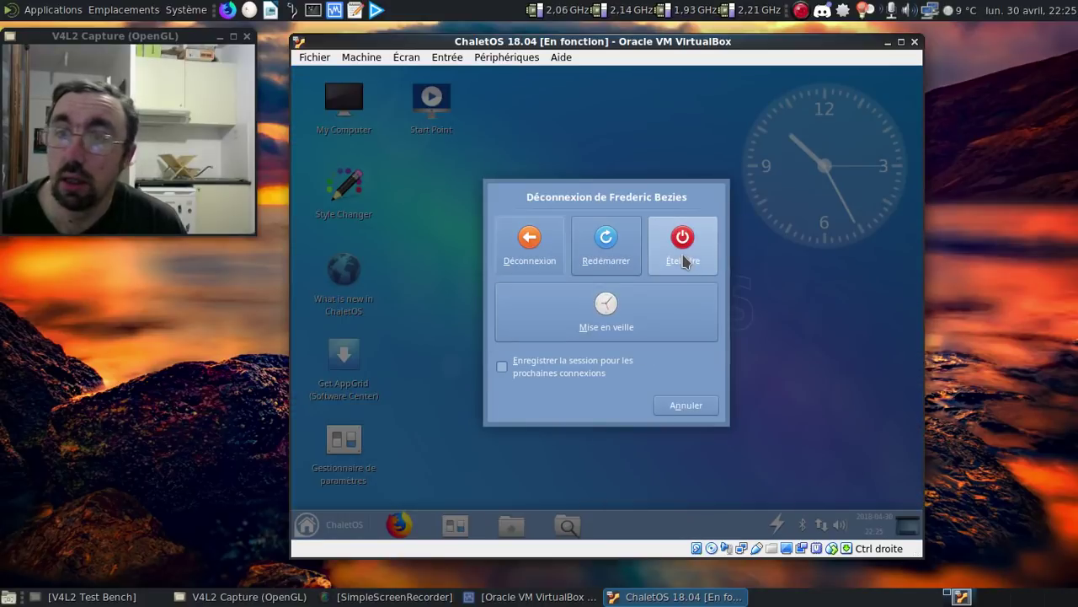
pyautogui.click(684, 261)
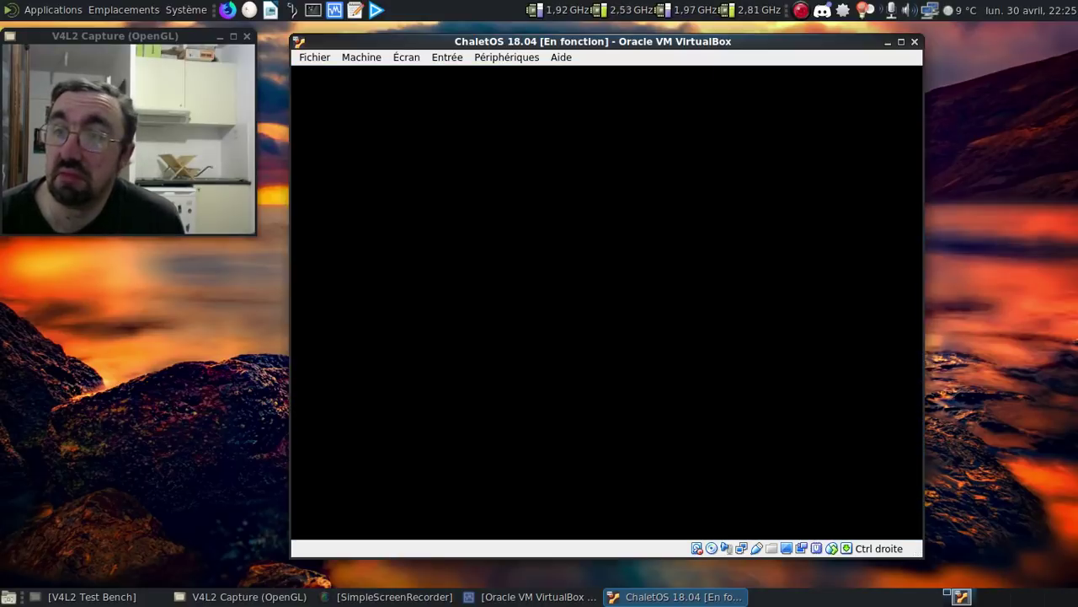